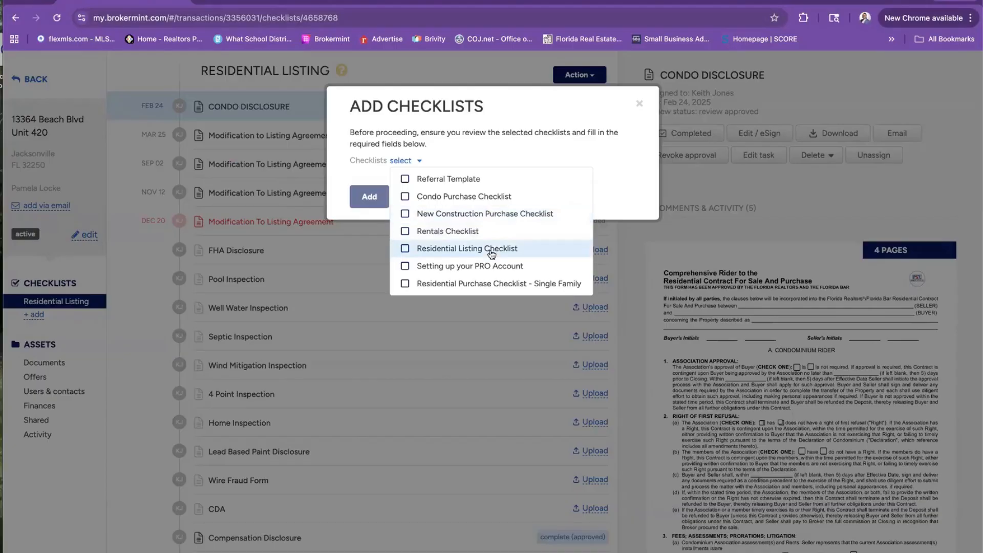
pyautogui.click(429, 283)
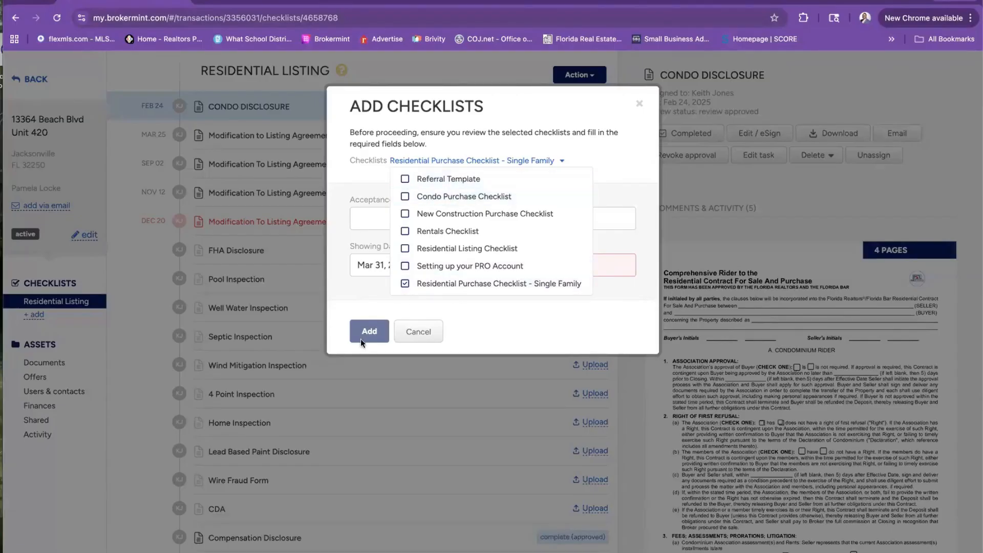
pyautogui.click(452, 305)
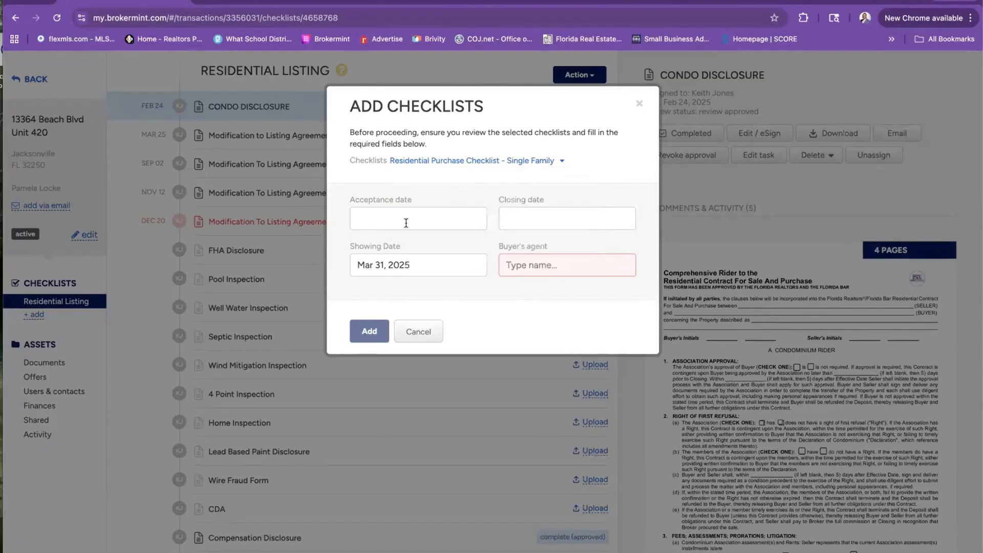
pyautogui.click(525, 266)
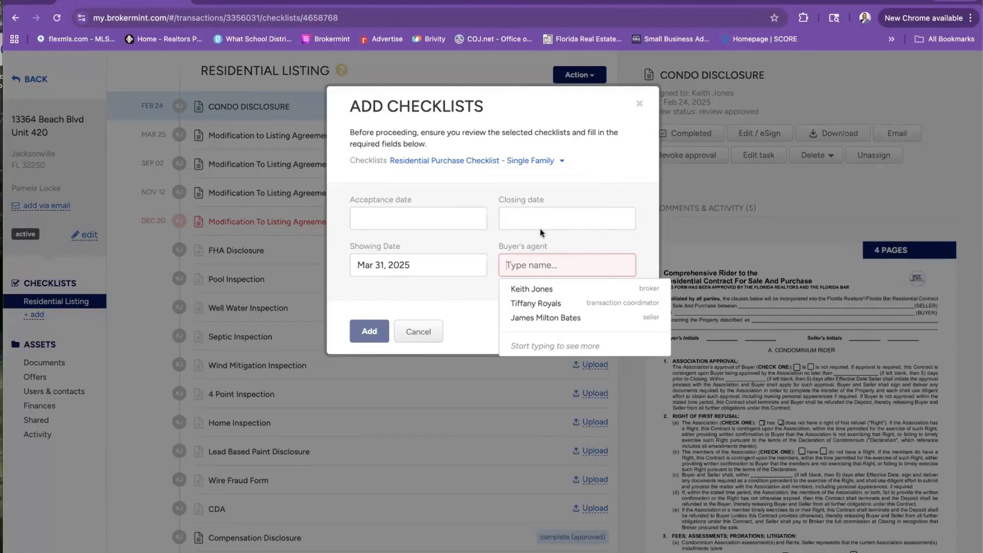
pyautogui.click(639, 104)
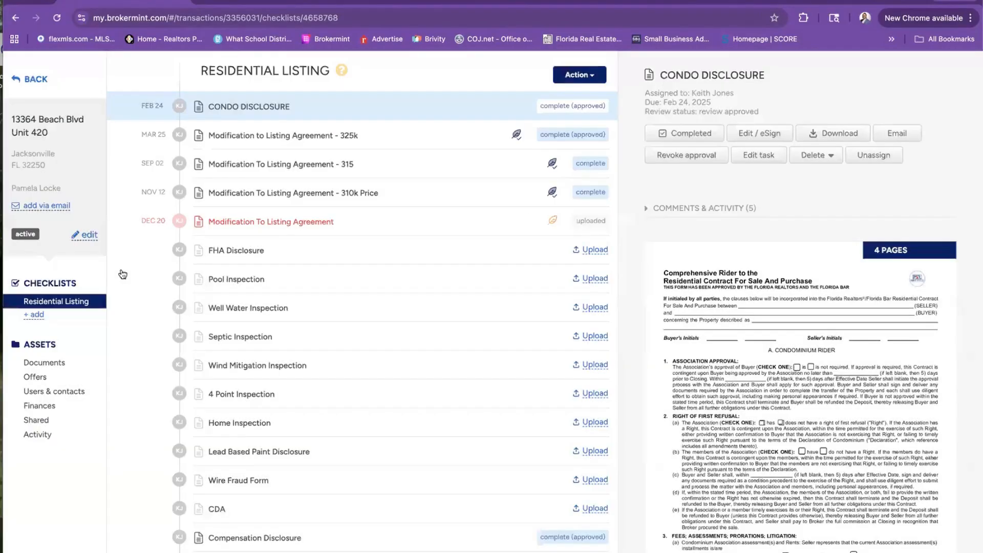
# Step: Return to the transactions list and open the 123 test transaction
pyautogui.scroll(-2, 122, 170)
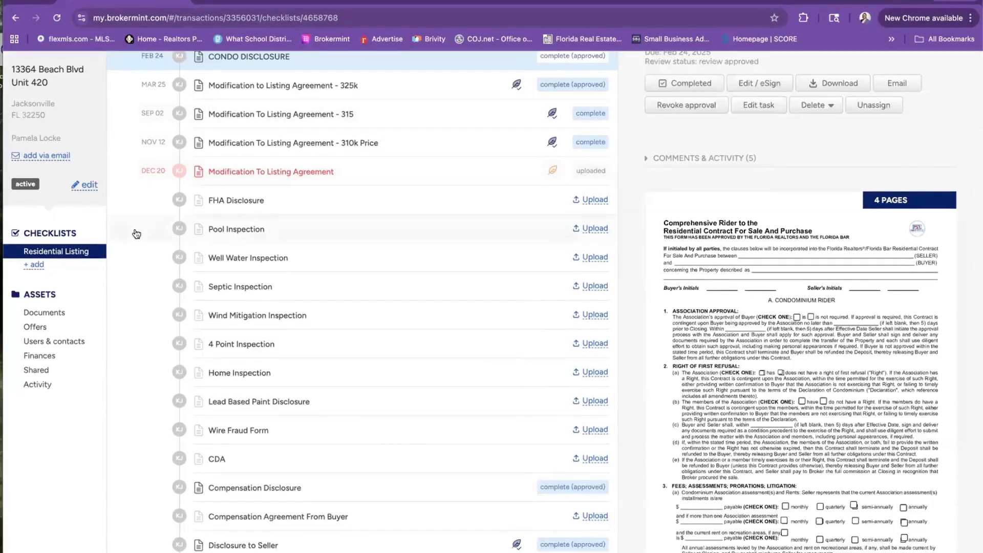
pyautogui.scroll(2, 132, 231)
pyautogui.click(31, 80)
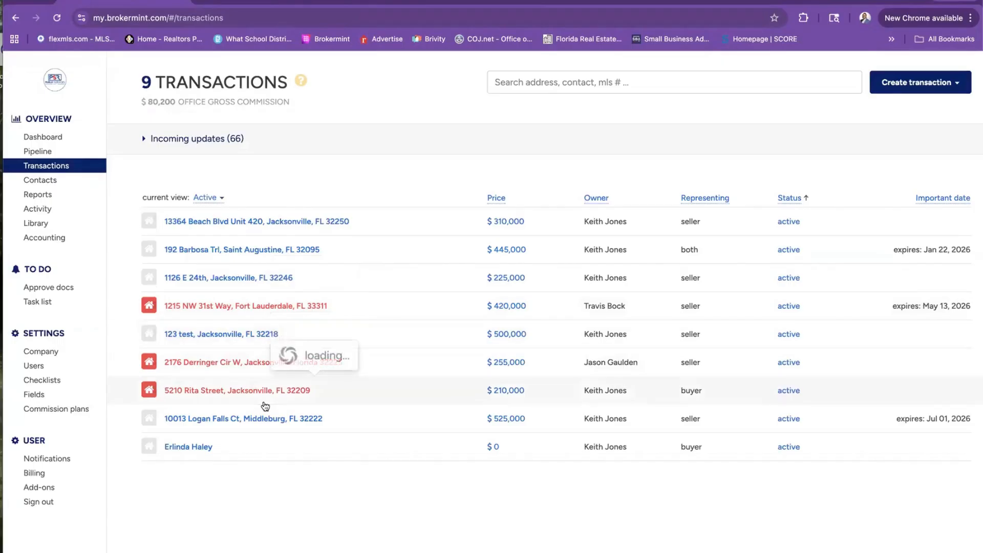
pyautogui.click(210, 338)
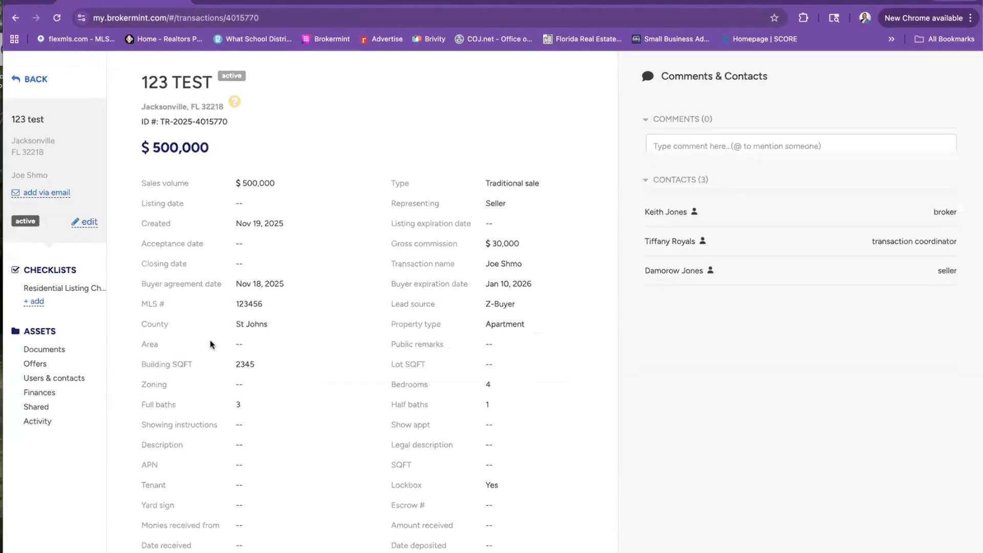
# Step: Add the Residential Purchase Checklist - Single Family to the 123 test transaction, with the broker as the buyer's agent
pyautogui.click(35, 301)
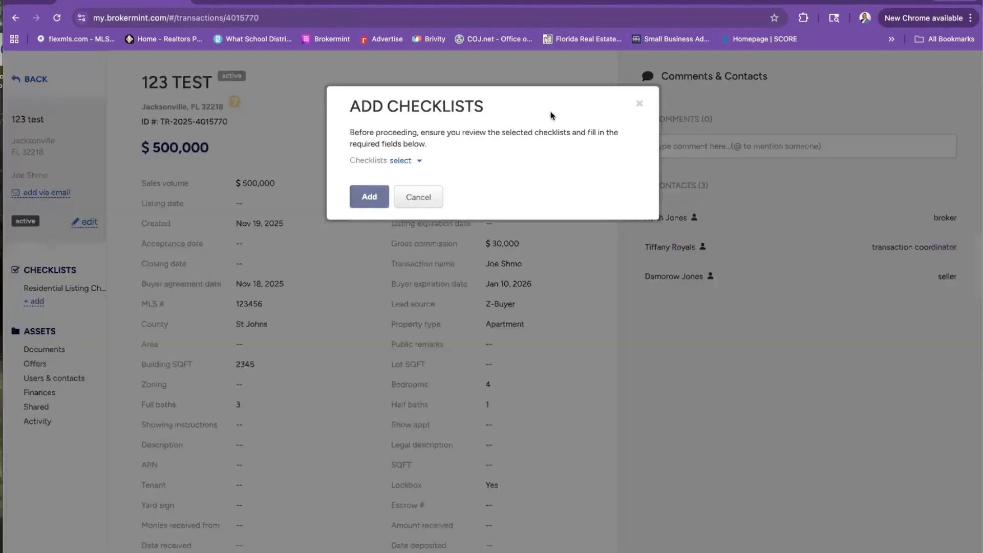
pyautogui.click(401, 160)
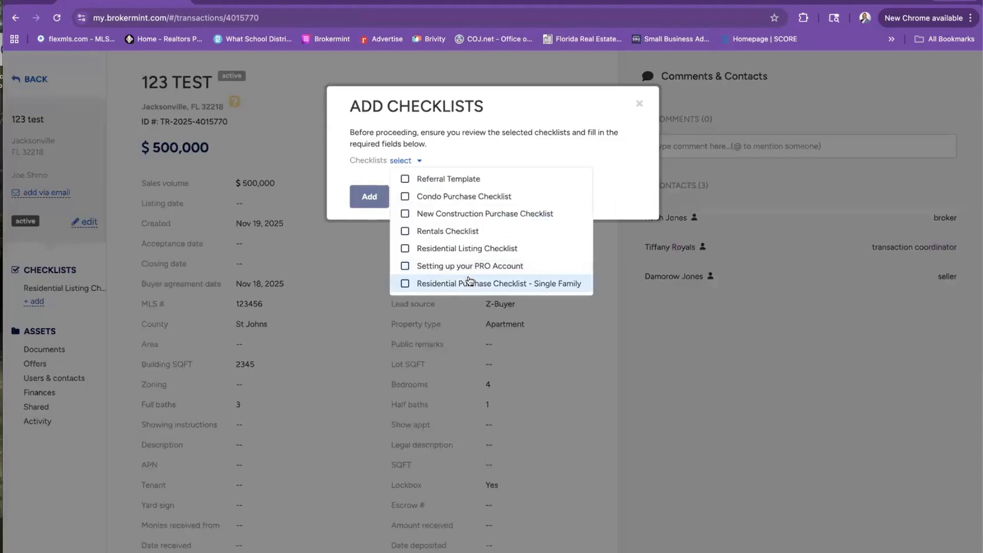
pyautogui.click(469, 282)
pyautogui.click(373, 331)
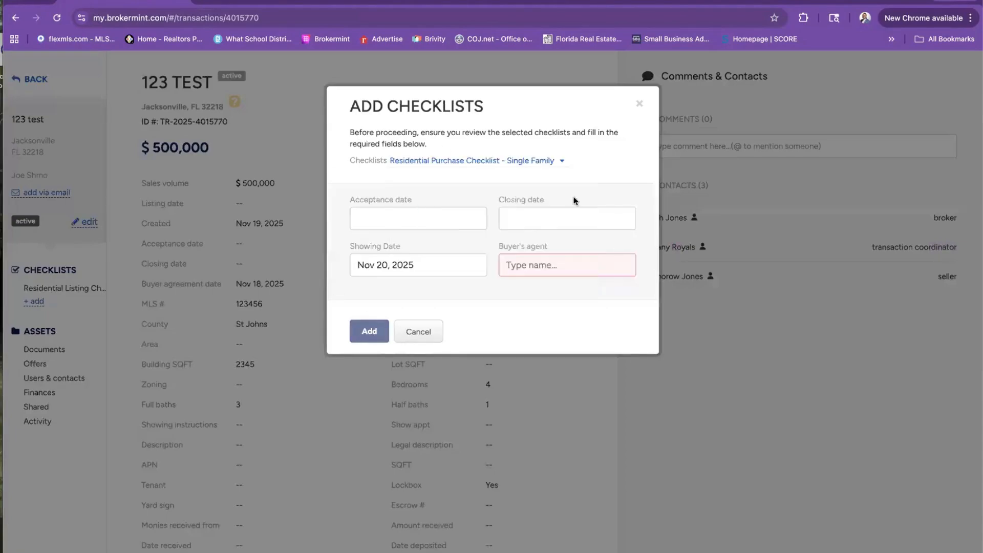
pyautogui.click(551, 264)
pyautogui.click(533, 288)
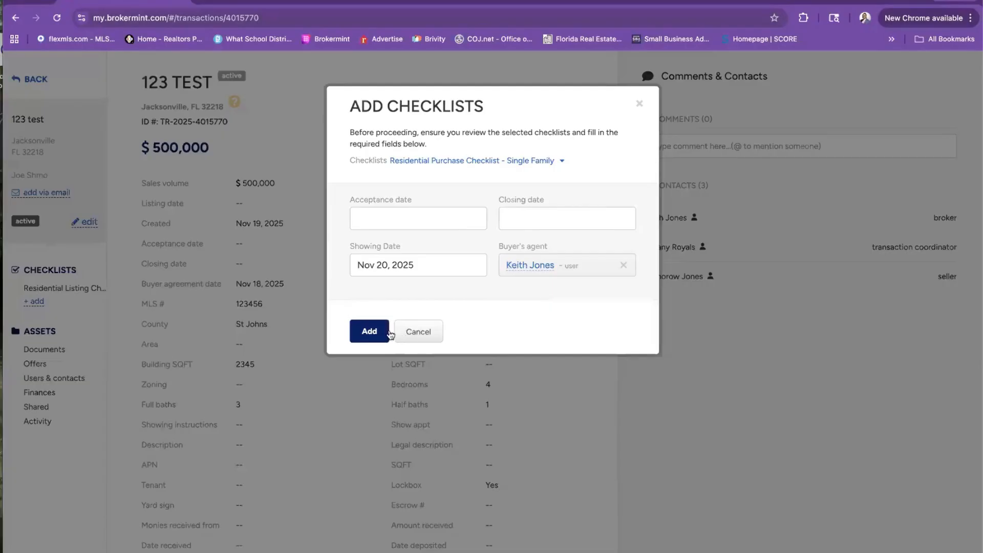
pyautogui.click(366, 331)
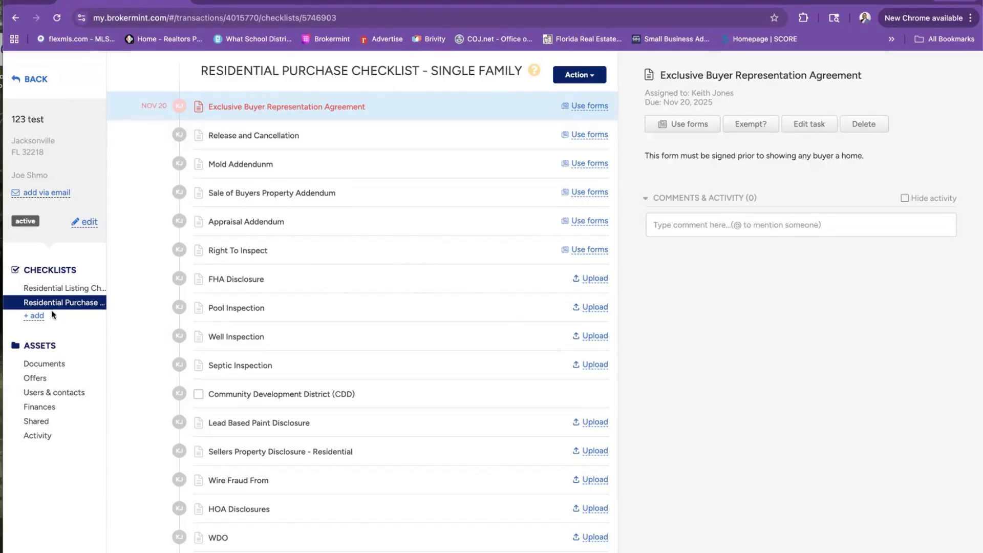
pyautogui.click(34, 316)
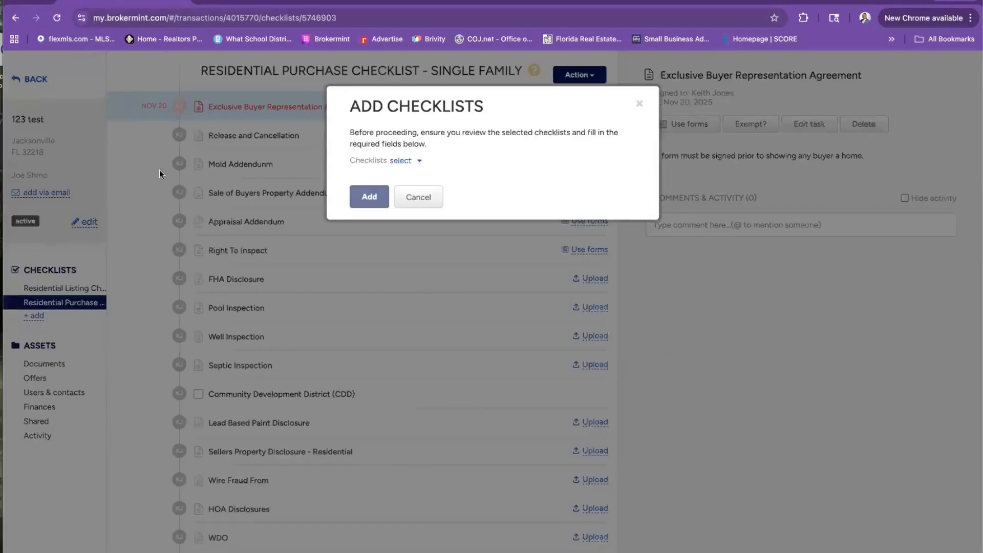
pyautogui.click(404, 162)
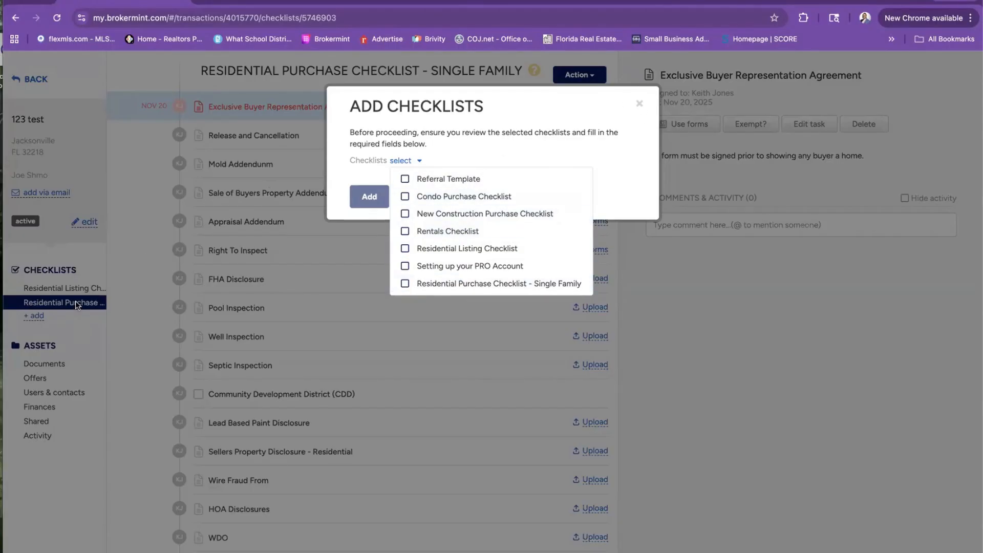
pyautogui.click(639, 103)
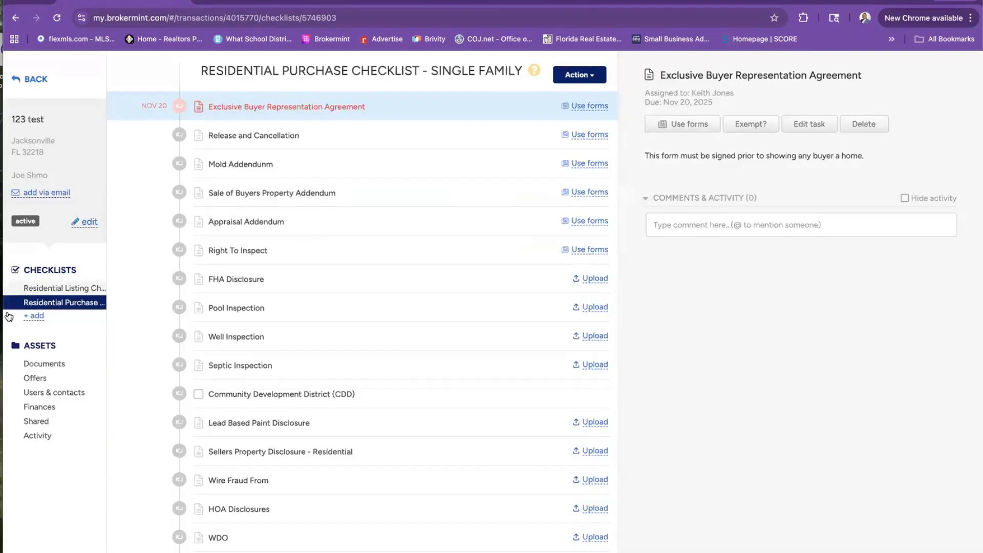
pyautogui.click(33, 316)
pyautogui.click(640, 102)
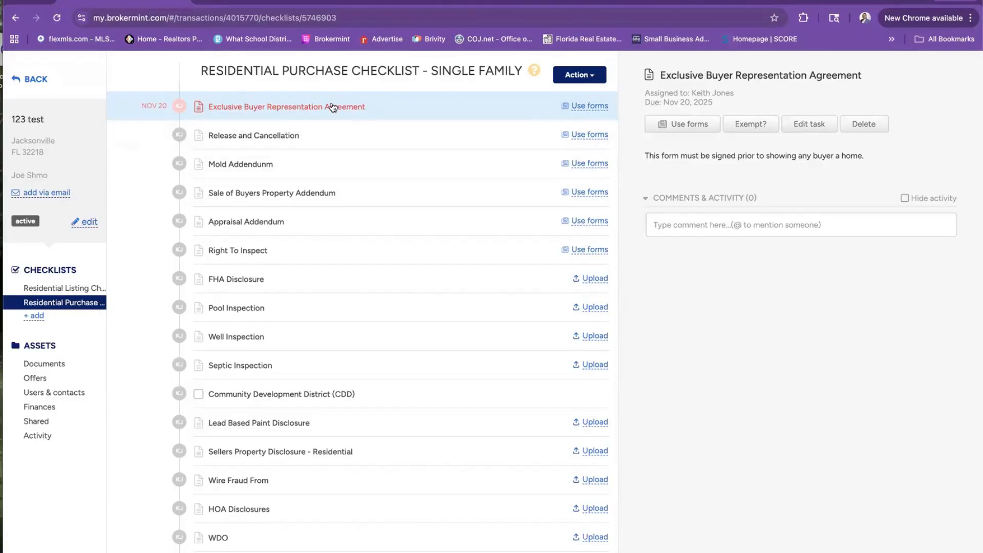
# Step: Review the tasks in the Residential Purchase Checklist - Single Family, noting which need forms, uploads or a simple check-off
pyautogui.scroll(-20, 272, 316)
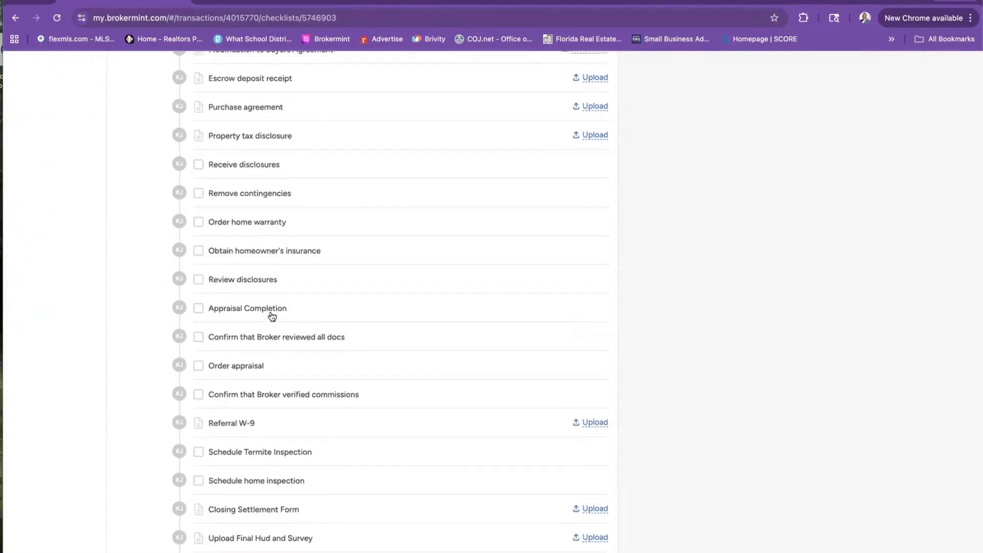
pyautogui.scroll(20, 272, 317)
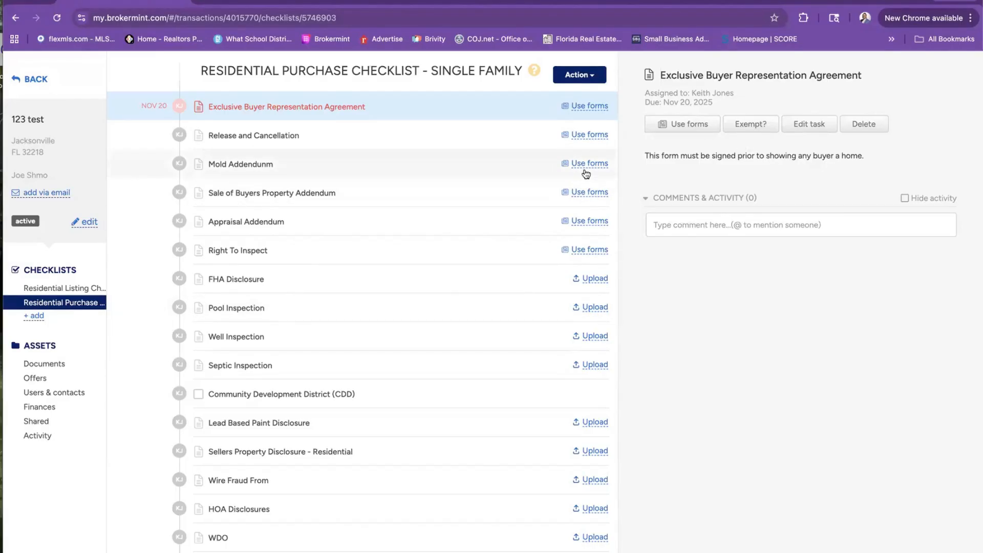
pyautogui.scroll(-10, 496, 175)
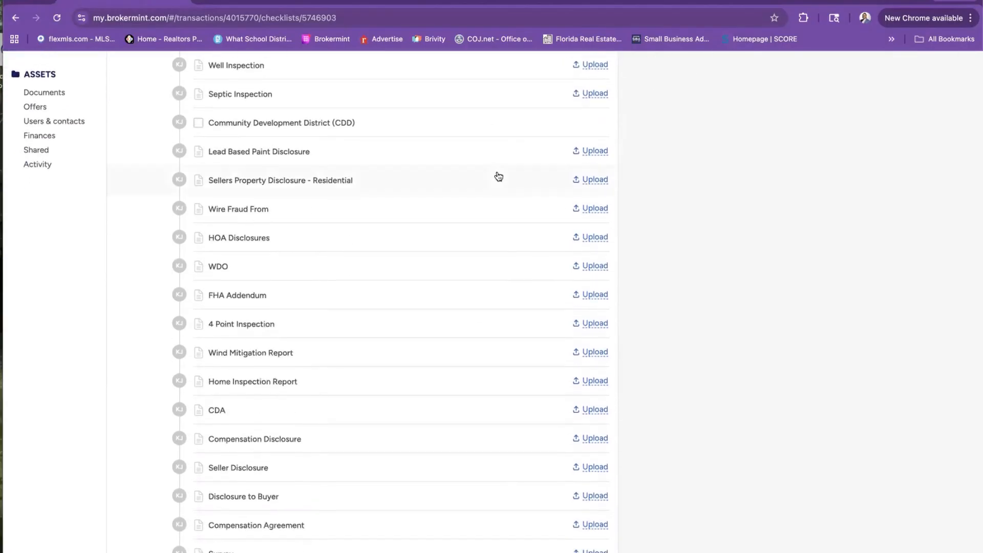
pyautogui.scroll(-3, 498, 176)
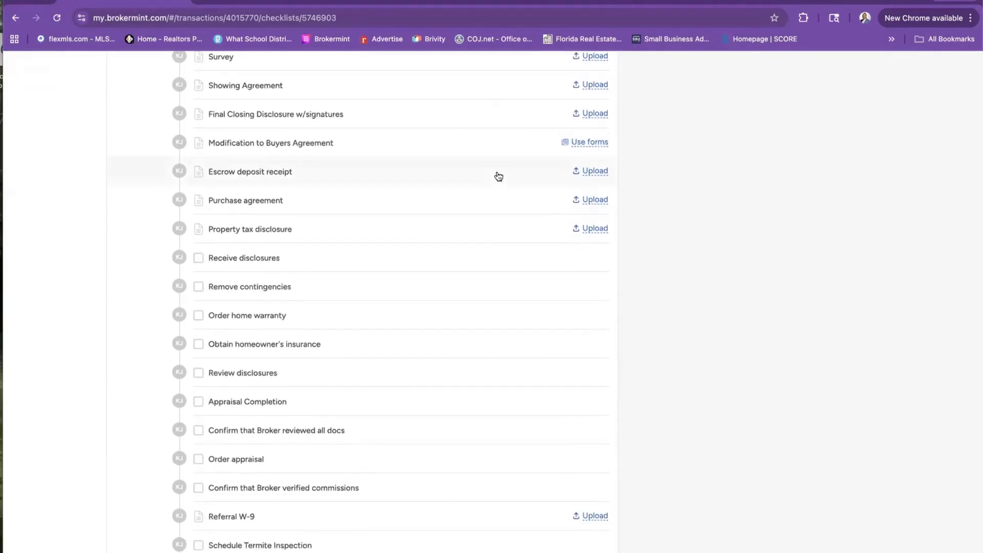
pyautogui.scroll(15, 498, 176)
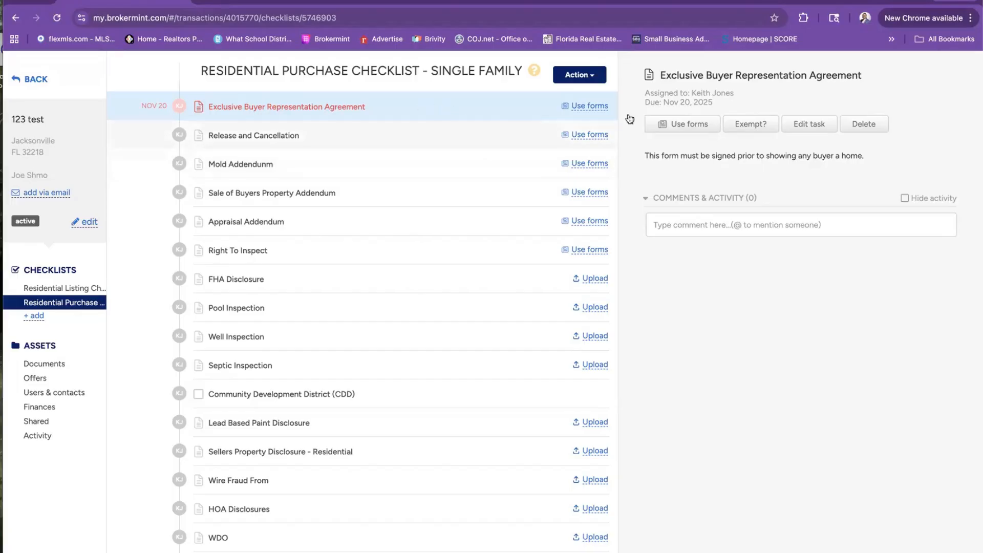
# Step: Start a form package for the Exclusive Buyer Representation Agreement task and remove the attached Exclusive Buyer Brokerage Agreement PDF from it
pyautogui.click(701, 132)
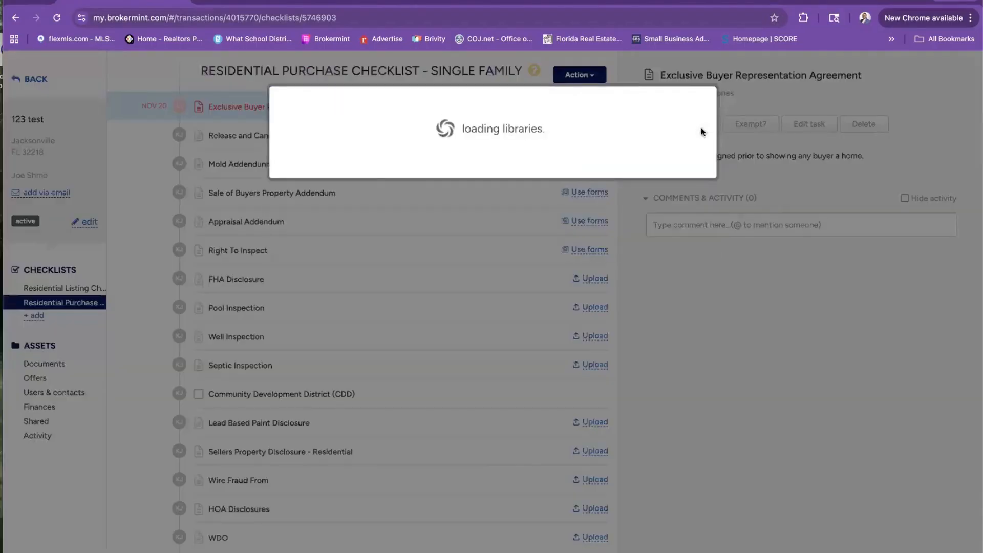
pyautogui.click(696, 104)
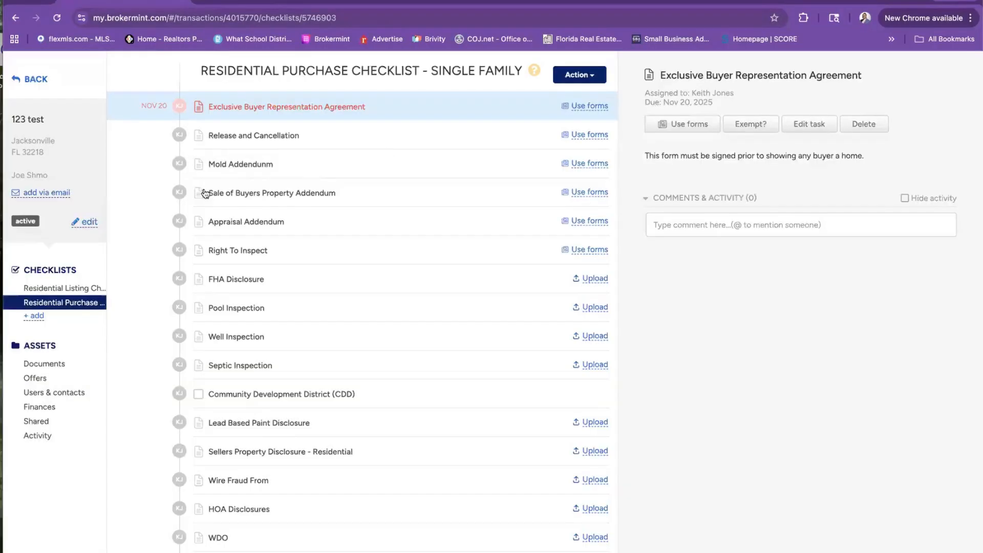
pyautogui.click(691, 124)
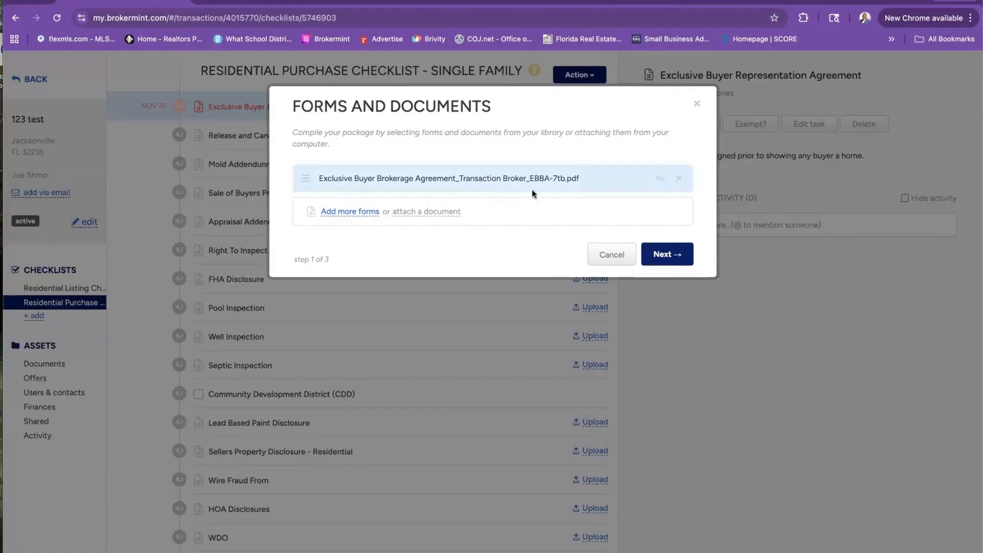
pyautogui.click(678, 180)
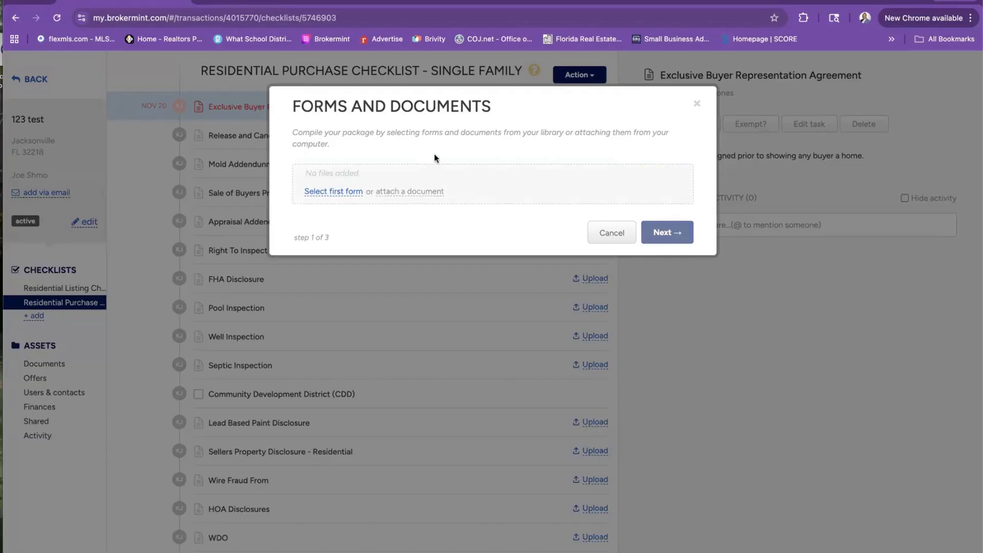
# Step: Open the form selection for the package and look through the FAR and Company library collections
pyautogui.click(332, 192)
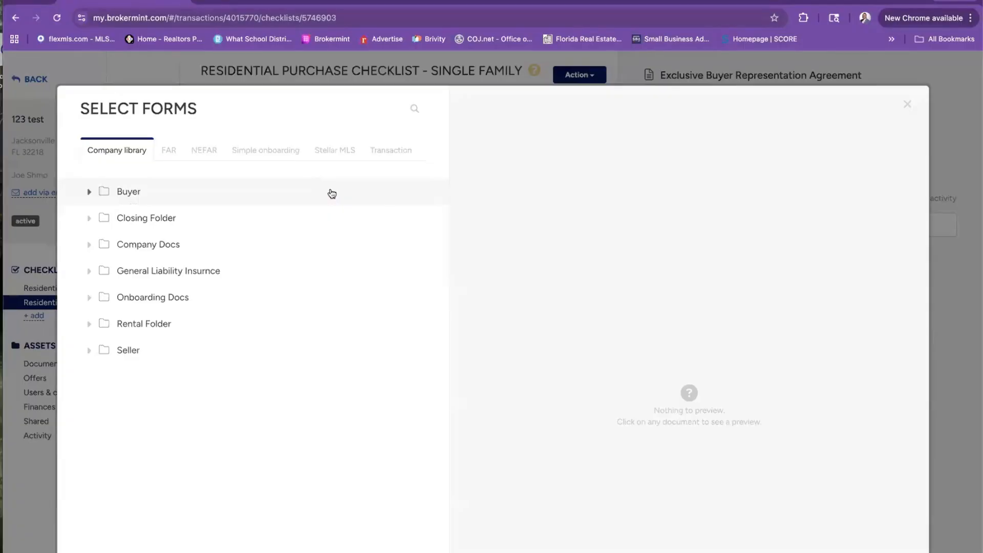
pyautogui.click(167, 149)
pyautogui.click(119, 154)
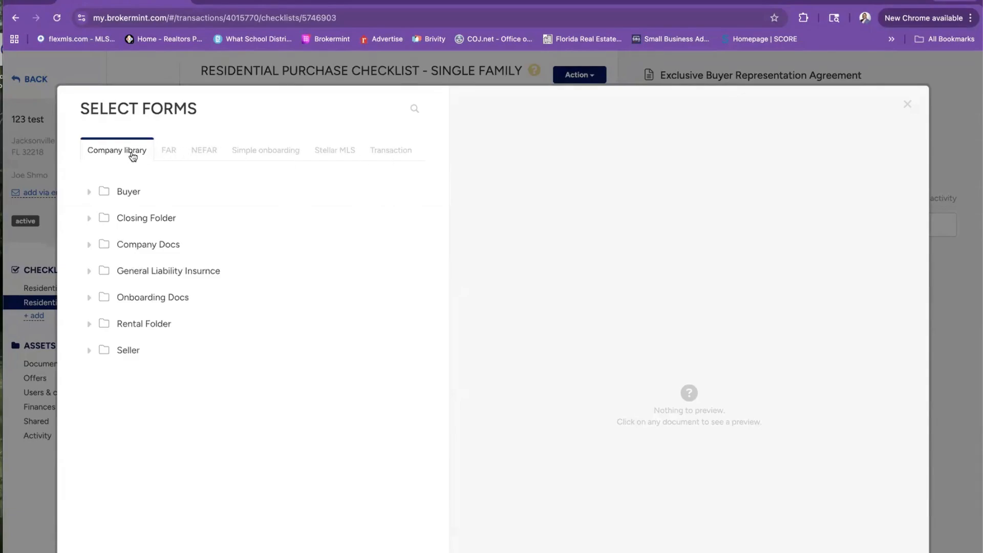
pyautogui.click(167, 153)
pyautogui.click(135, 153)
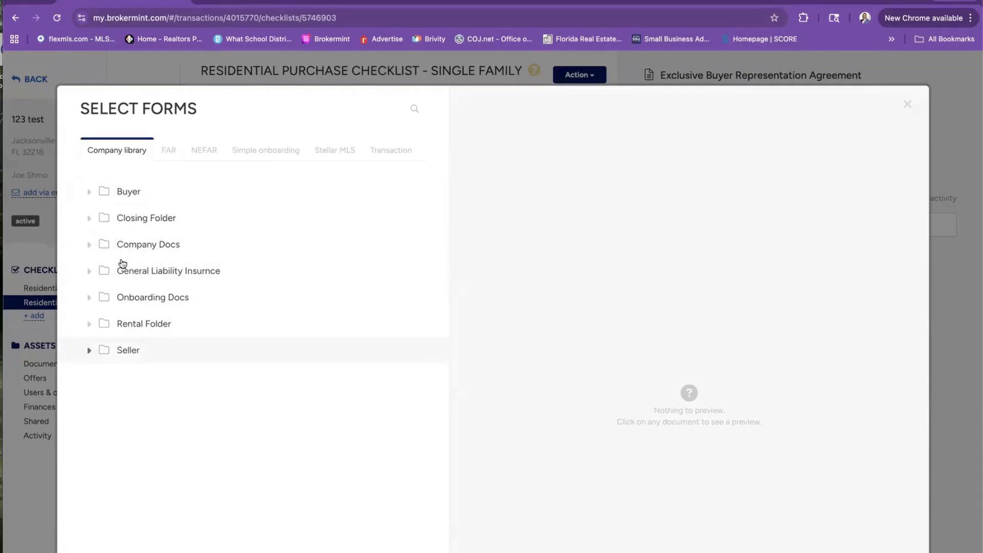
# Step: Preview the forms in the company library's Buyer folder, including the purchase costs, settlement facts, fair housing and buyer disclosure documents
pyautogui.click(99, 190)
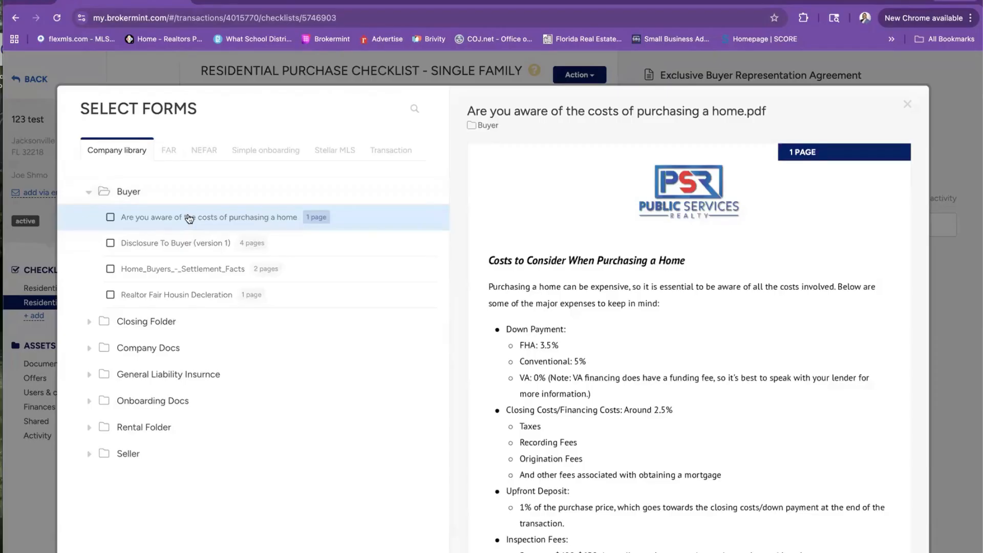
pyautogui.click(176, 281)
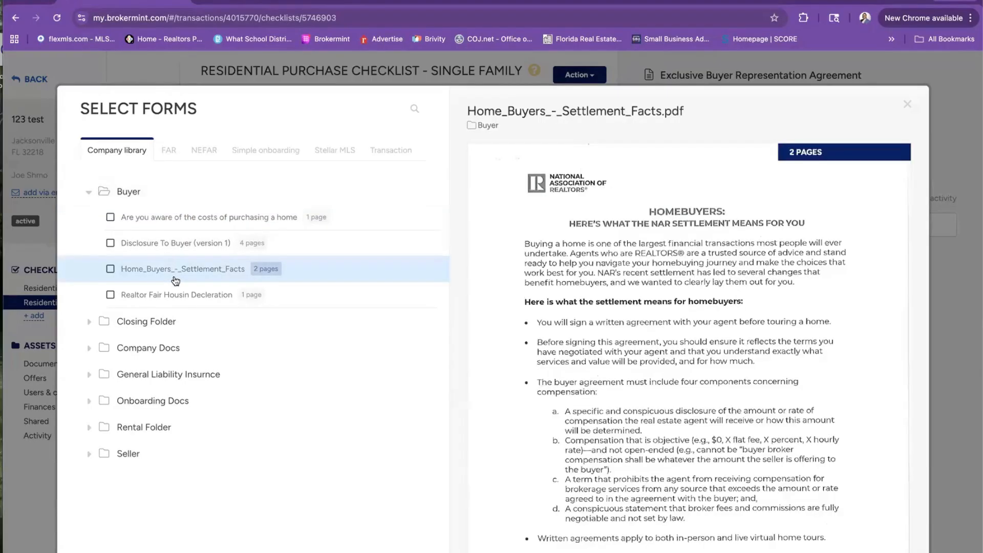
pyautogui.click(191, 304)
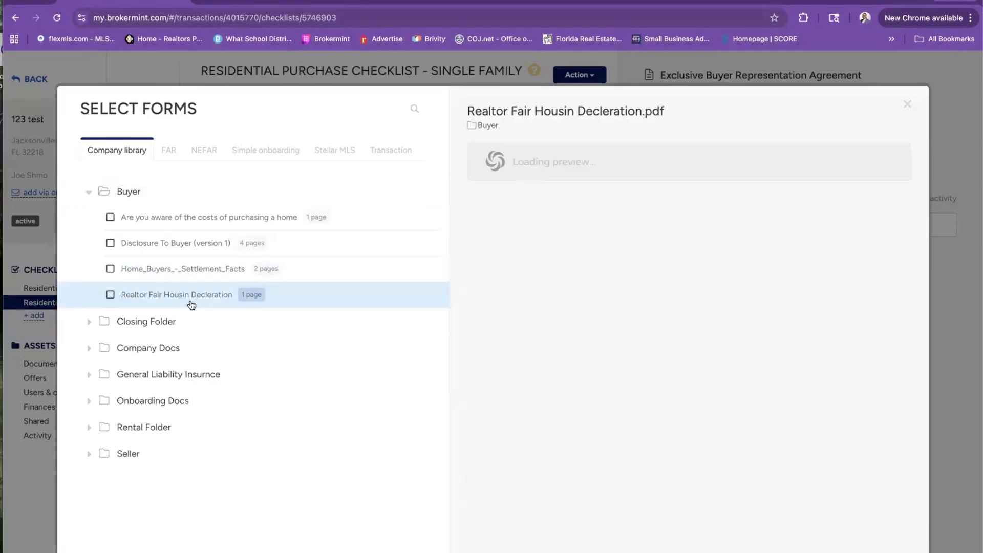
pyautogui.click(157, 244)
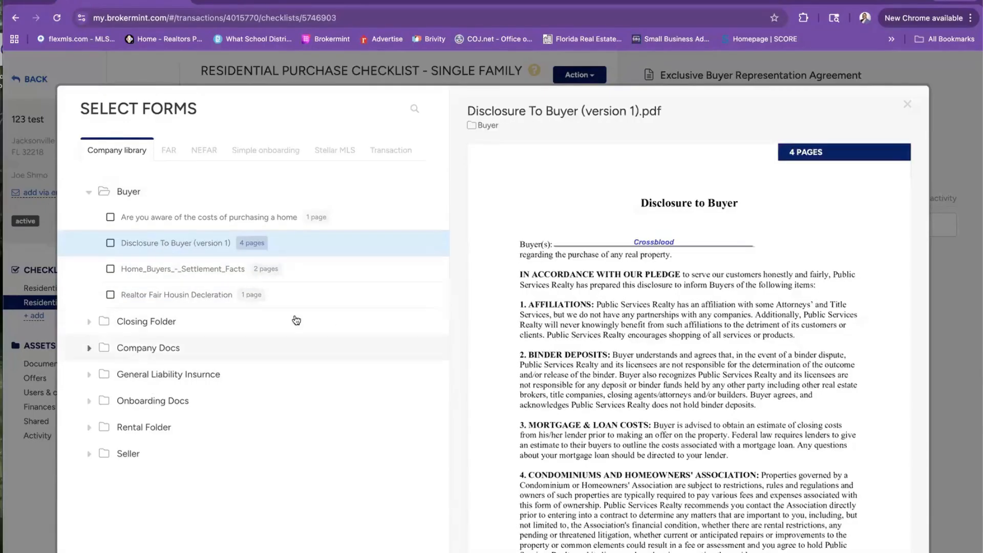
# Step: Preview the Agent Contribution Ackn and Closing Settlement Form (1) documents in the company library's Closing Folder
pyautogui.click(141, 321)
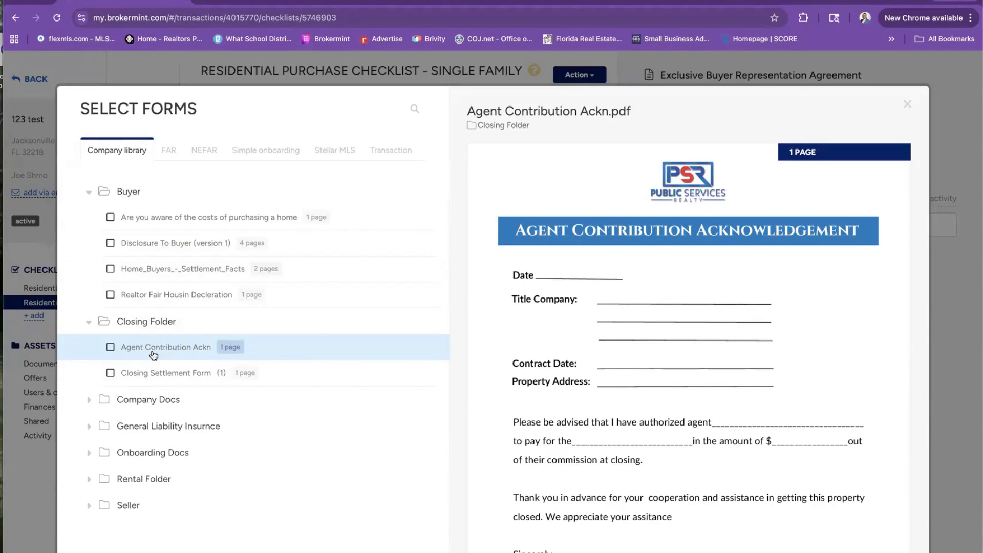
pyautogui.click(137, 377)
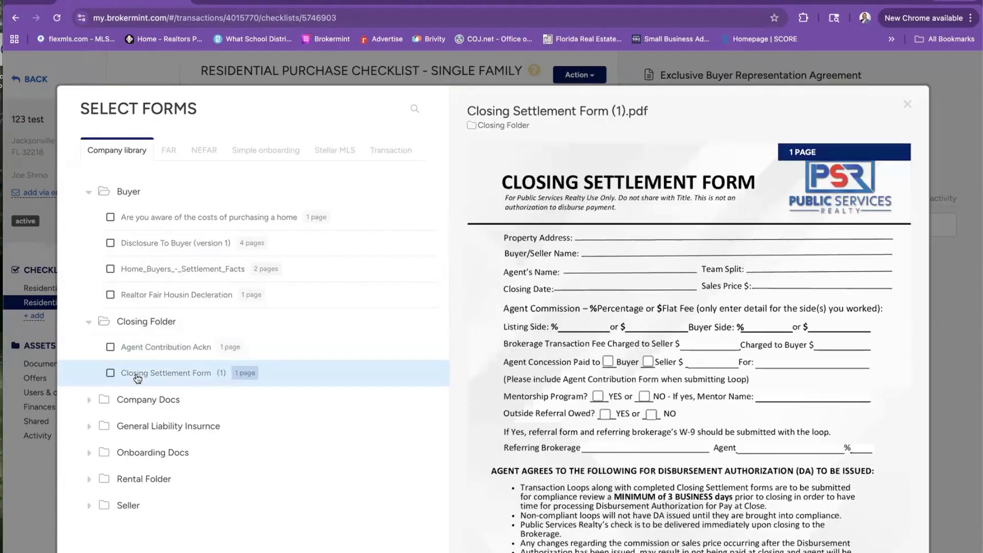
pyautogui.scroll(-5, 145, 377)
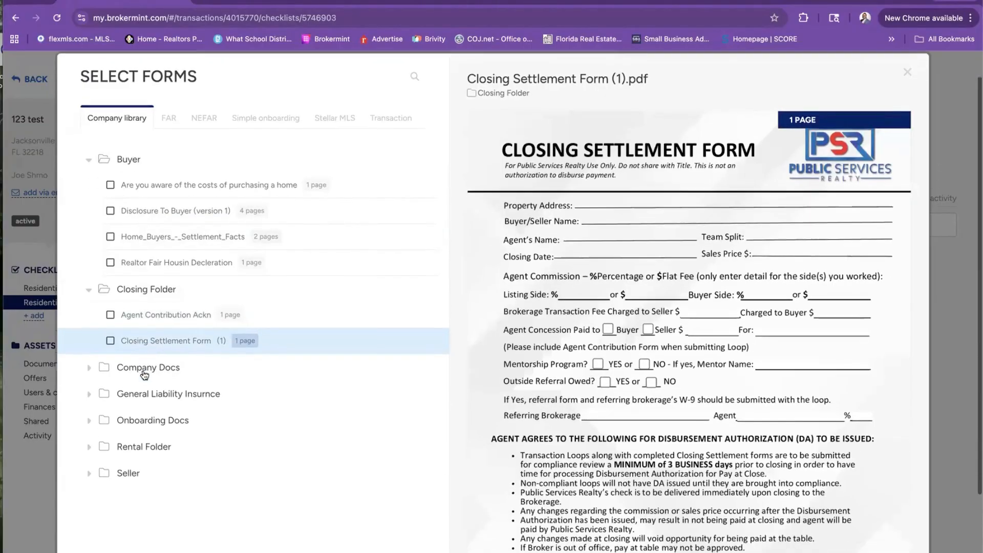
# Step: Preview the Broker License 2026 and OFFER INSTRUCTIONS documents in the company library's Company Docs folder, and try selecting and deselecting OFFER INSTRUCTIONS
pyautogui.click(124, 252)
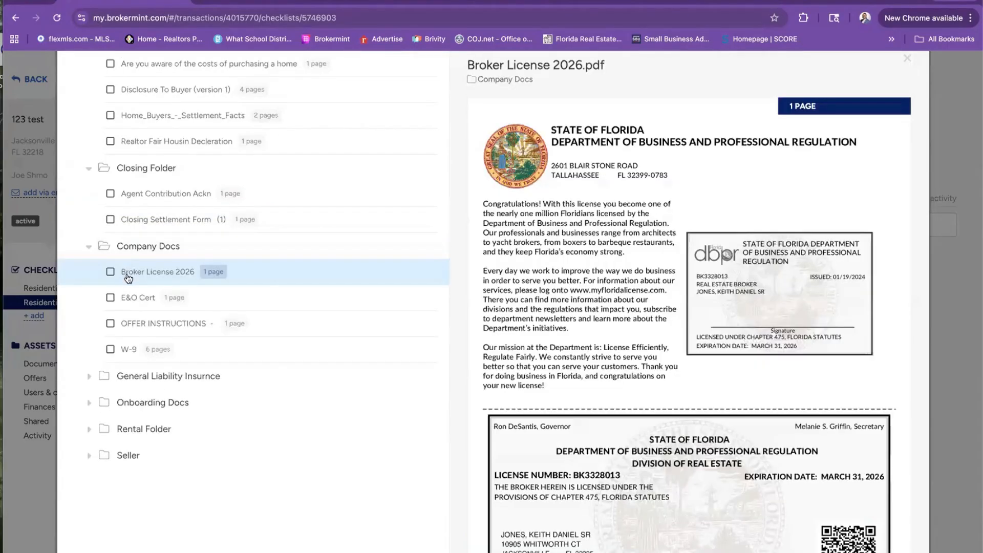
pyautogui.click(153, 329)
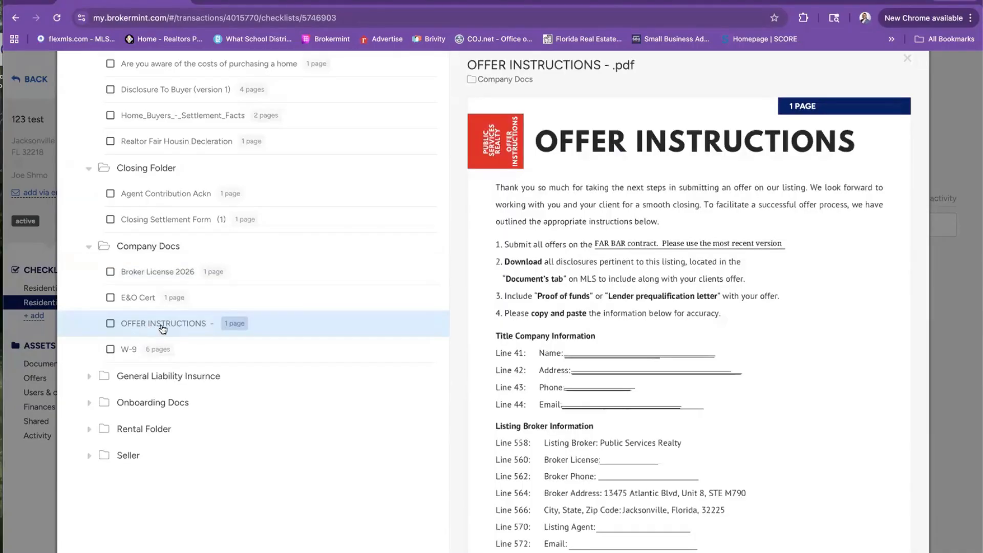
pyautogui.scroll(3, 358, 276)
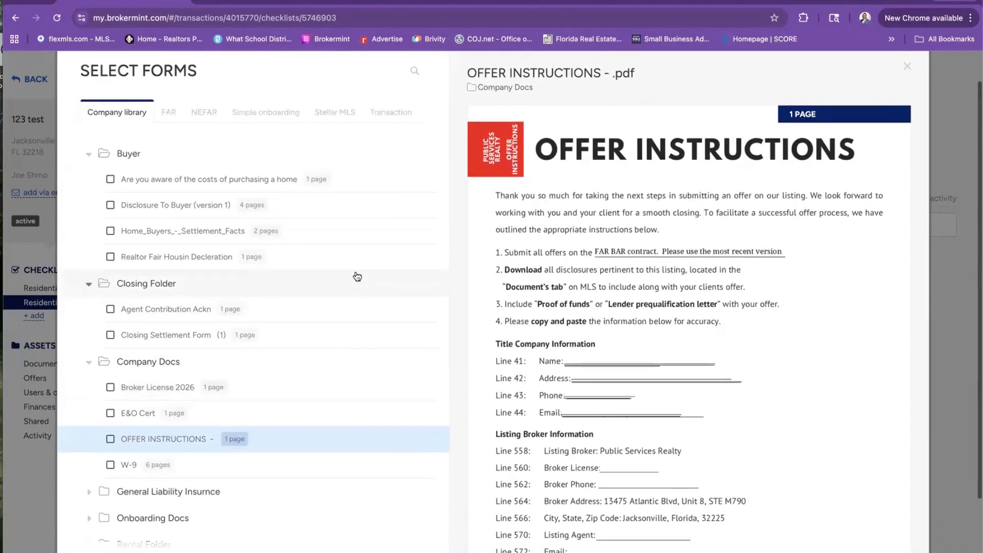
pyautogui.click(160, 439)
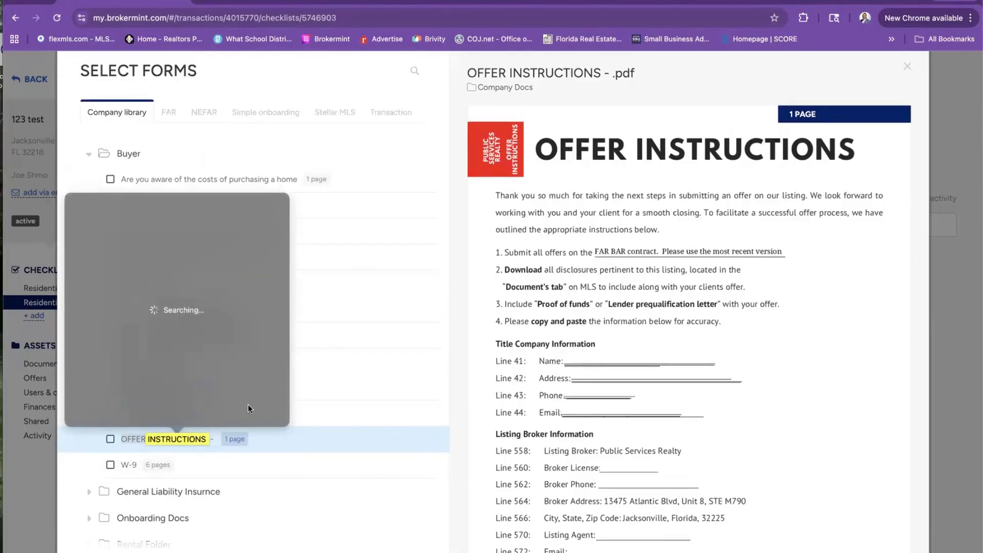
pyautogui.click(280, 450)
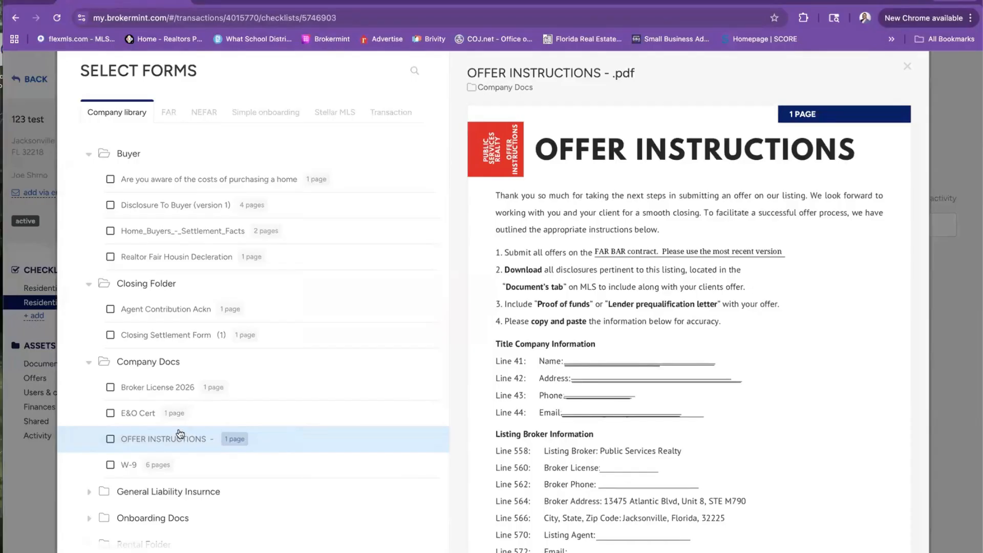
pyautogui.scroll(-5, 189, 359)
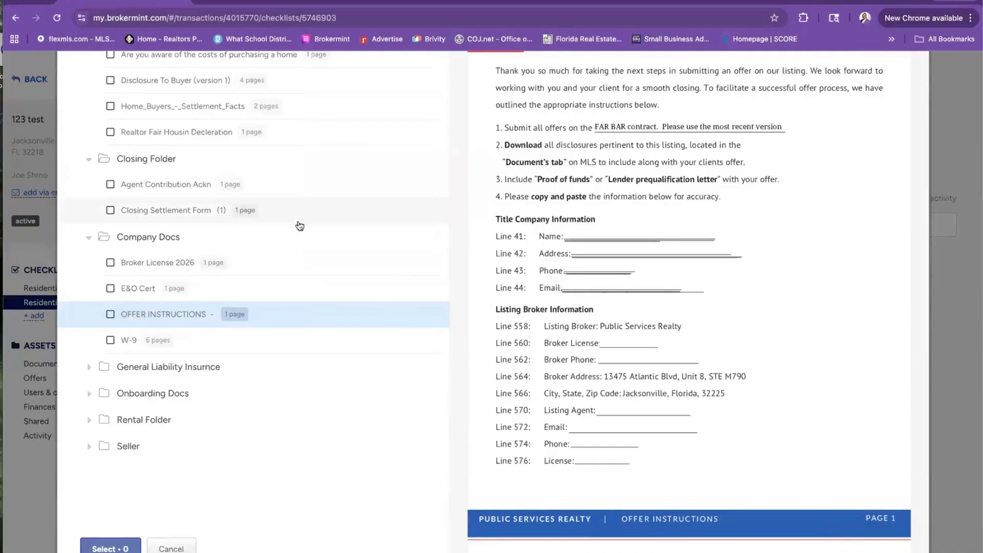
pyautogui.scroll(5, 299, 225)
pyautogui.scroll(-5, 299, 226)
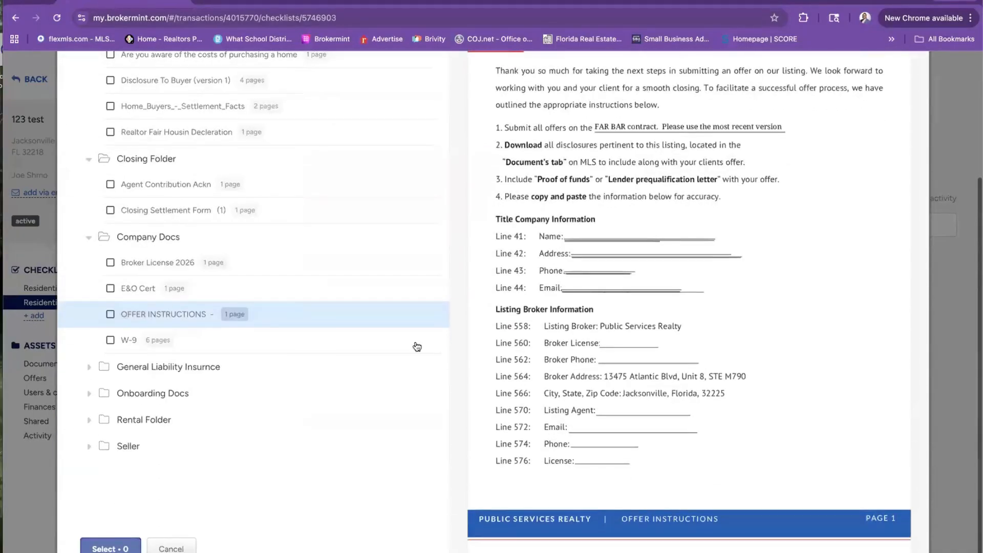
pyautogui.click(110, 315)
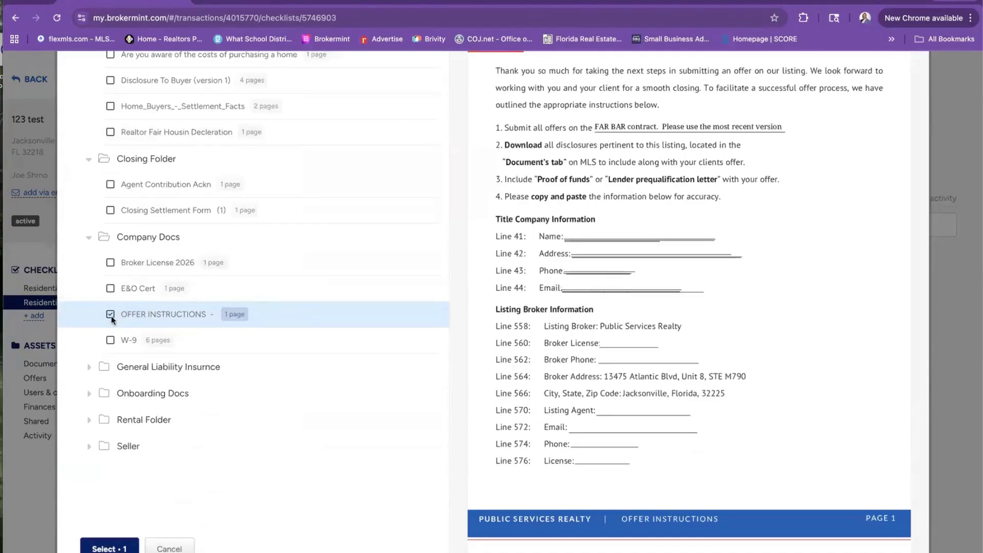
pyautogui.click(110, 315)
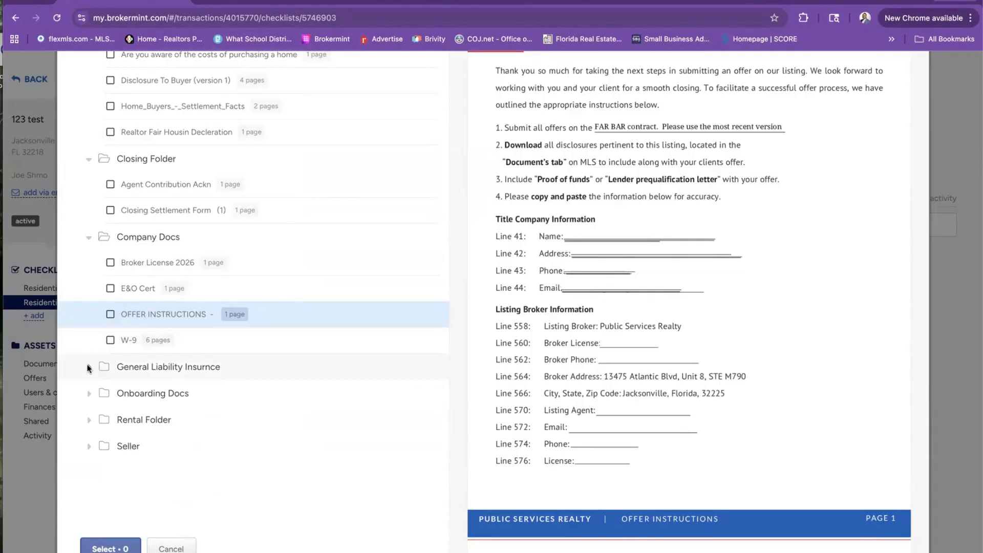
# Step: Expand the company library's General Liability Insurnce, Onboarding Docs, Rental Folder and Seller folders and look through the forms they contain
pyautogui.click(148, 367)
pyautogui.scroll(-2, 167, 404)
pyautogui.scroll(-1, 167, 404)
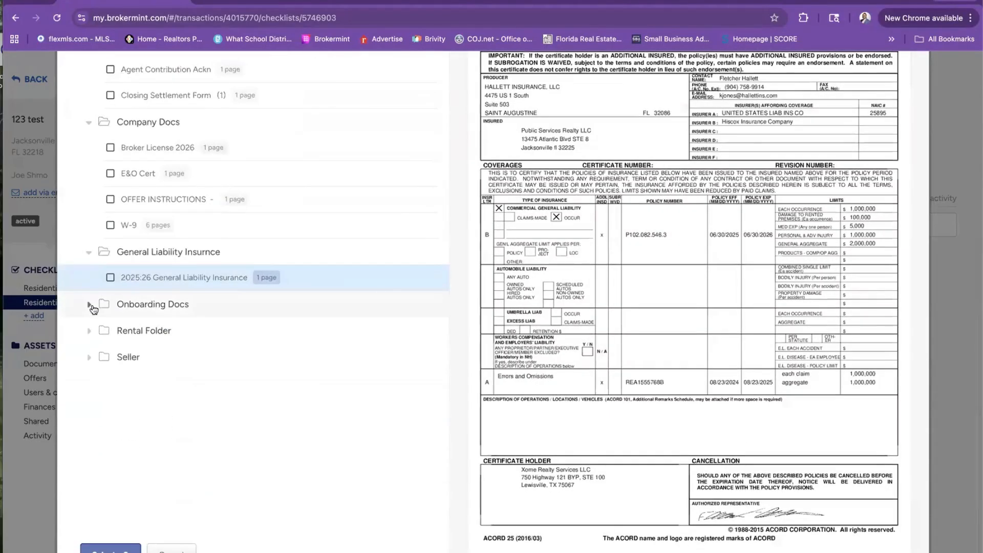
pyautogui.click(89, 304)
pyautogui.scroll(-2, 90, 415)
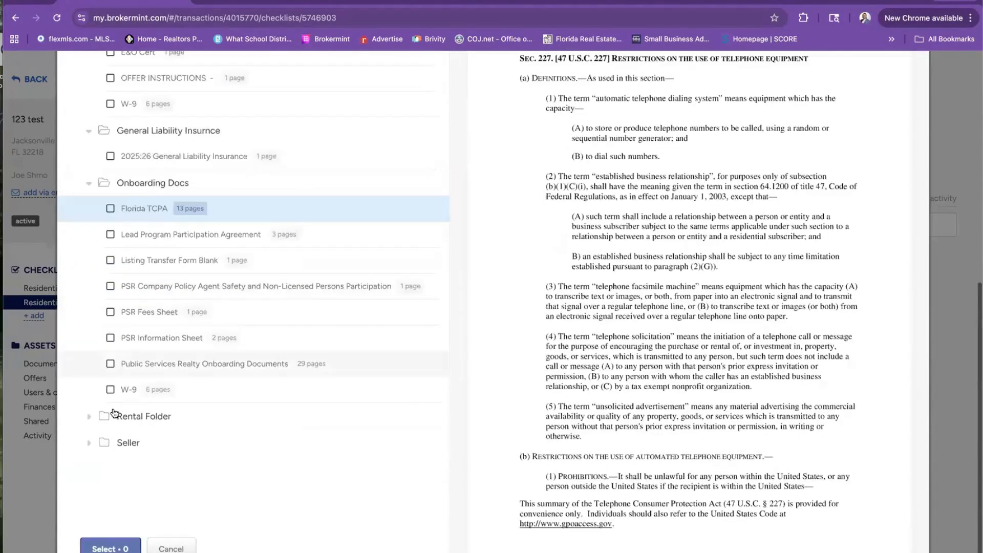
pyautogui.click(87, 418)
pyautogui.scroll(-3, 154, 457)
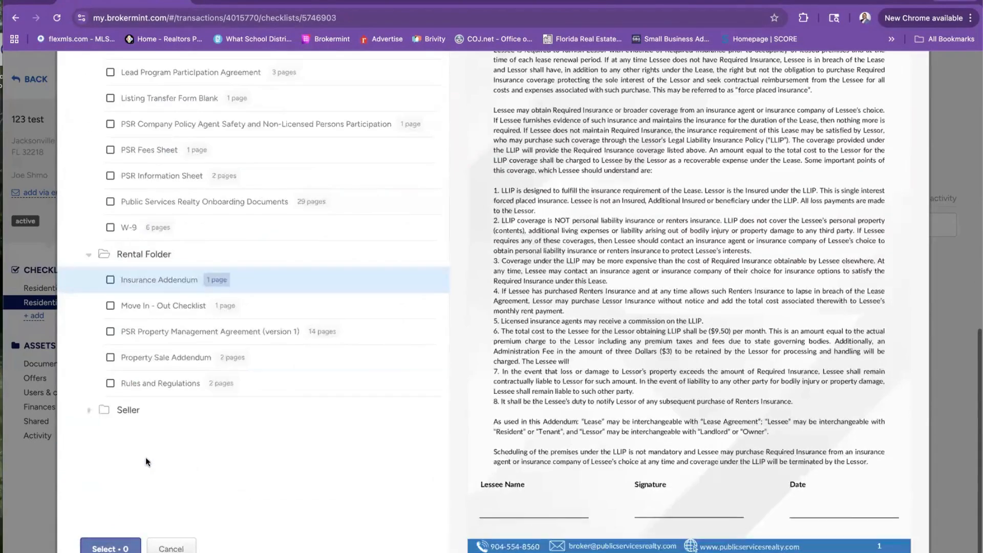
pyautogui.click(88, 412)
pyautogui.scroll(-2, 250, 463)
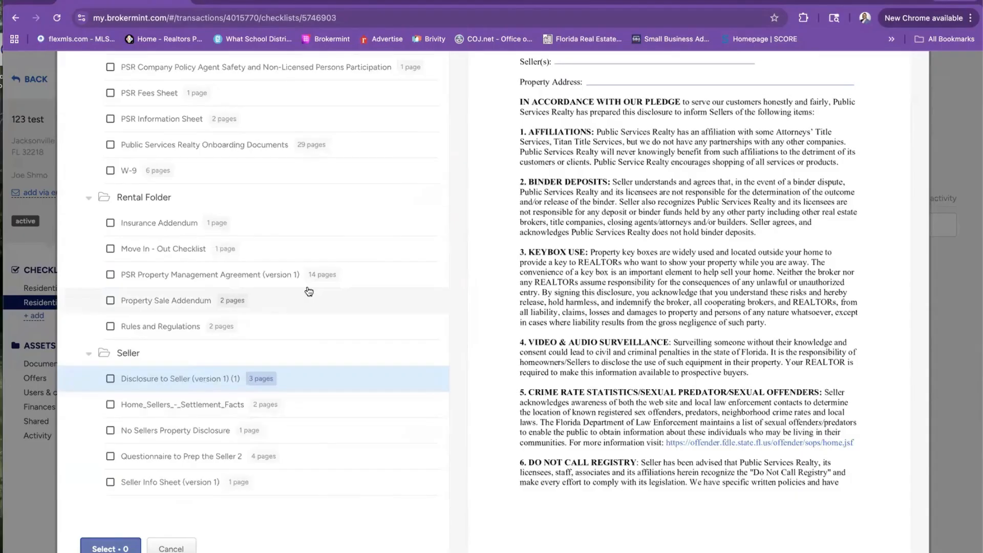
pyautogui.scroll(1, 308, 291)
pyautogui.scroll(10, 309, 291)
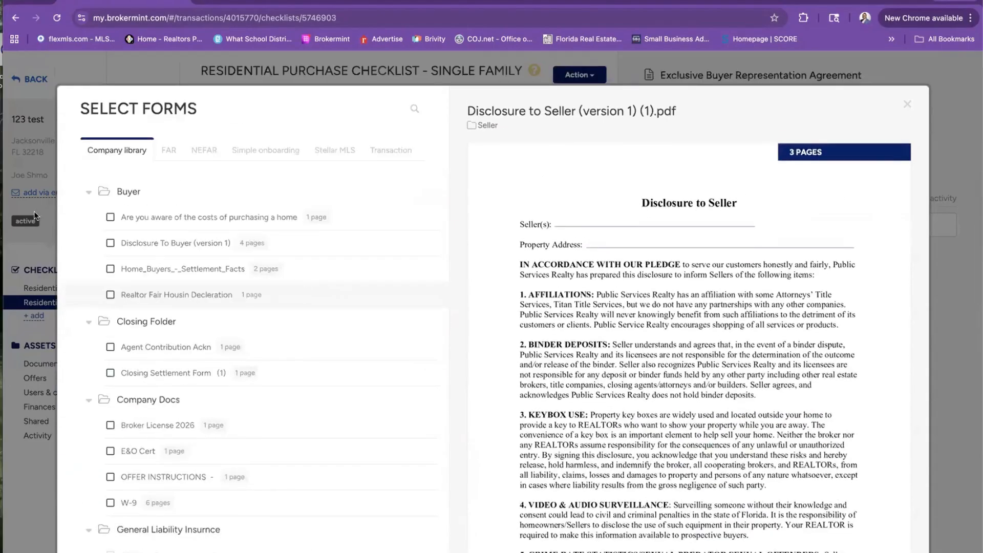
pyautogui.scroll(-15, 213, 366)
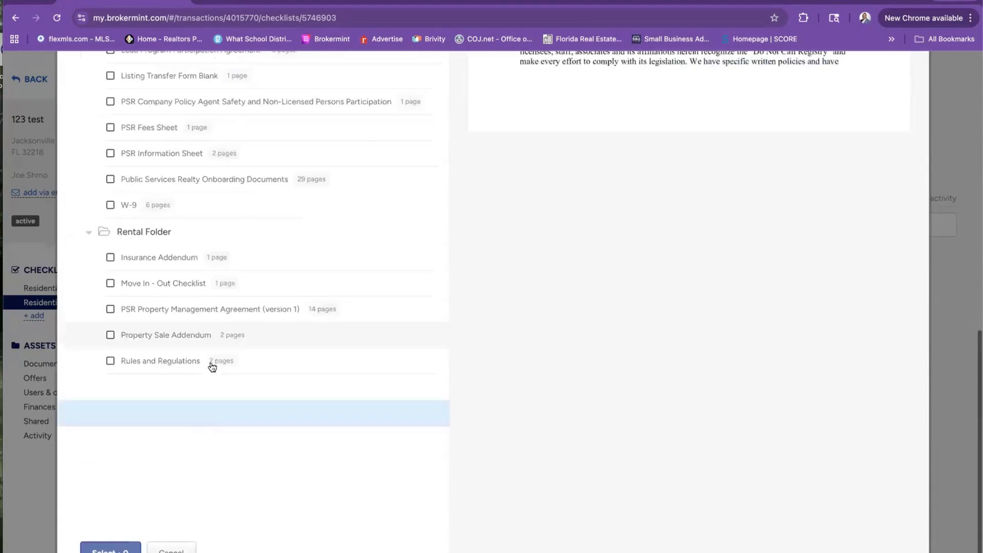
pyautogui.scroll(15, 213, 366)
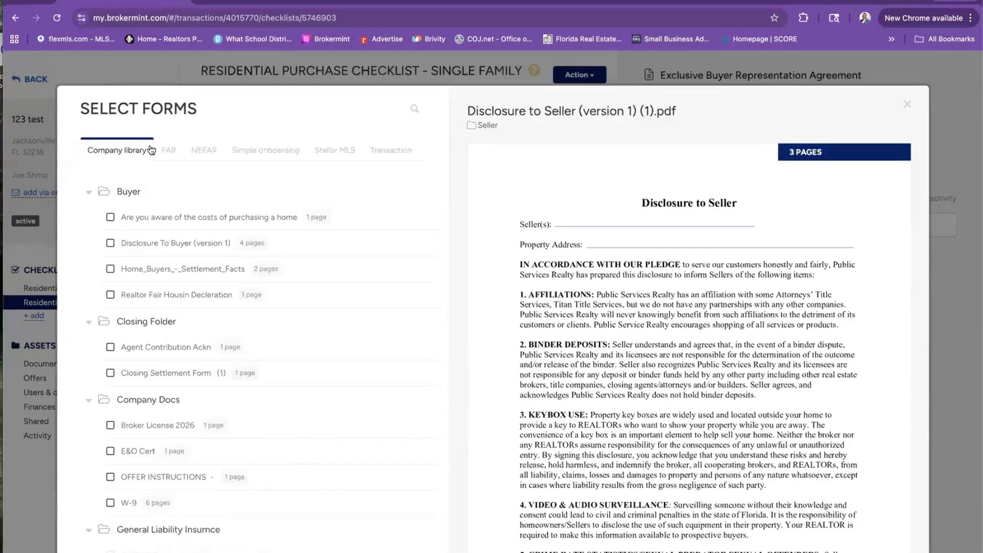
# Step: Look through the FAR, NEFAR, Simple onboarding, Stellar MLS and Transaction form collections, checking the Forms folder of Stellar MLS
pyautogui.click(168, 153)
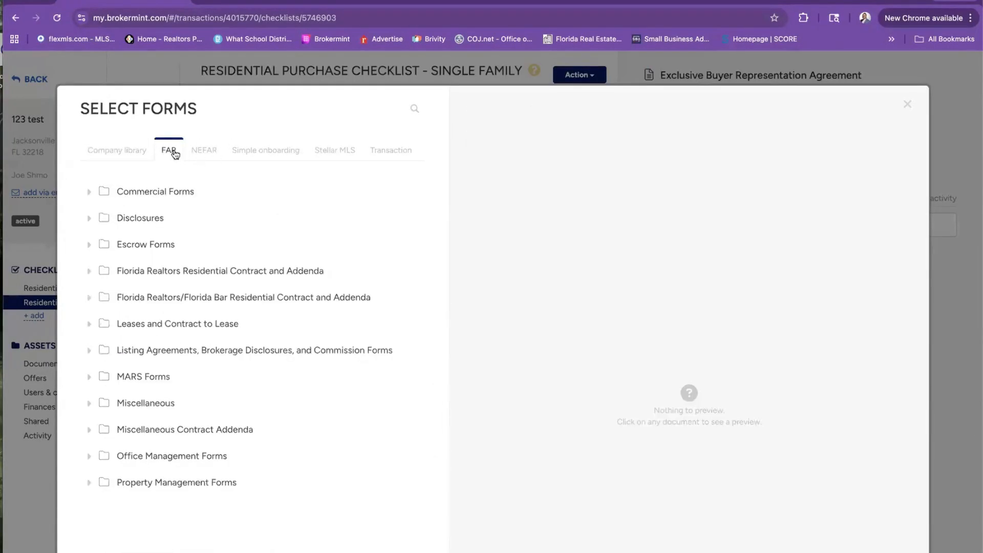
pyautogui.click(205, 157)
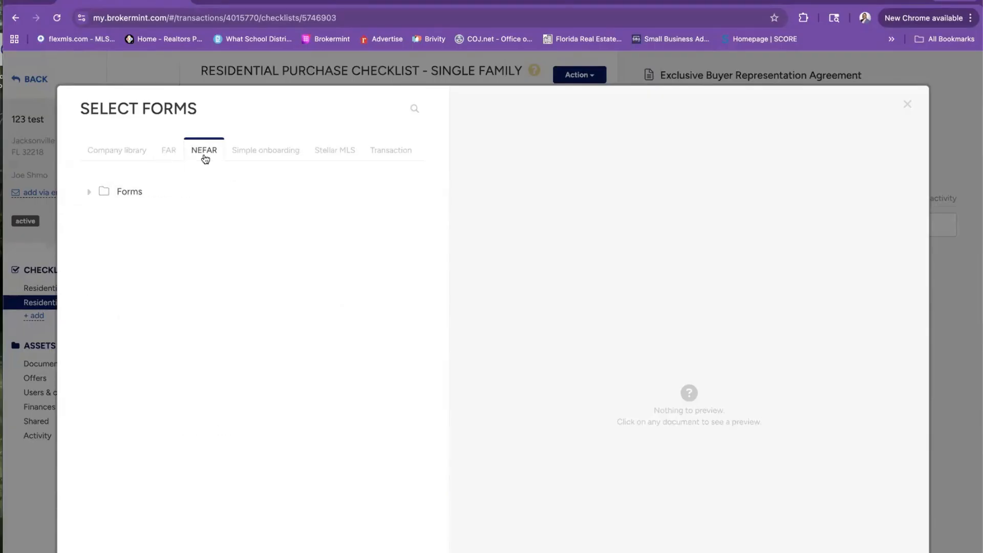
pyautogui.click(274, 153)
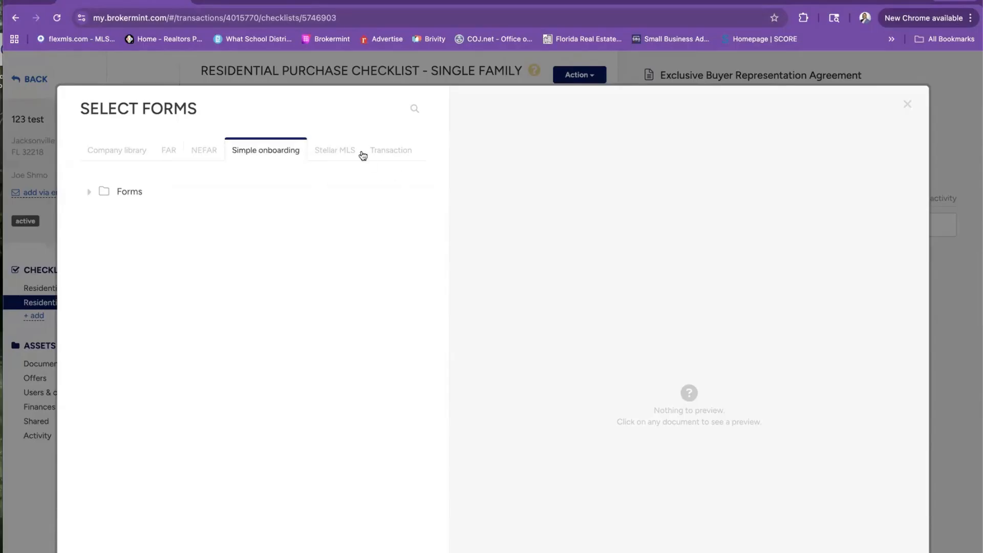
pyautogui.click(328, 149)
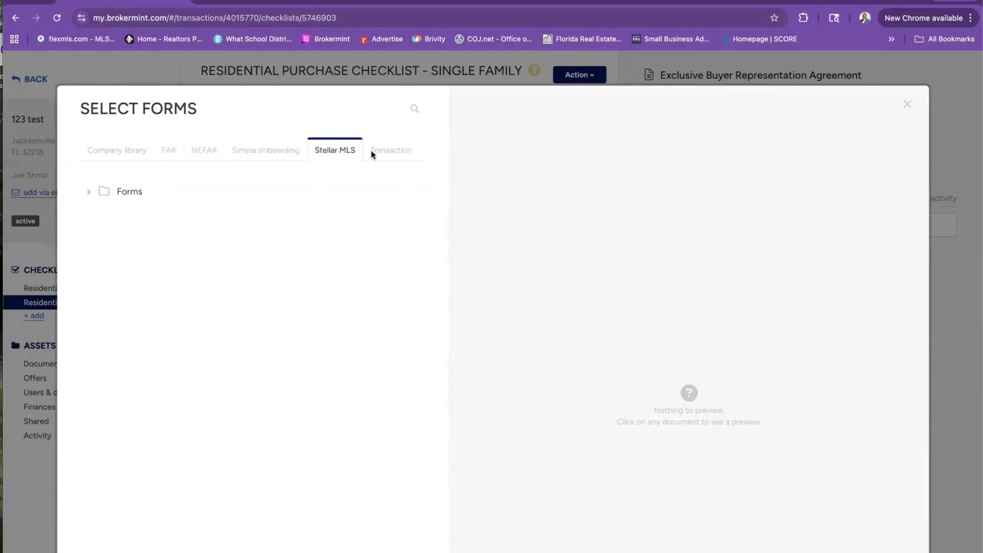
pyautogui.click(89, 191)
pyautogui.click(88, 192)
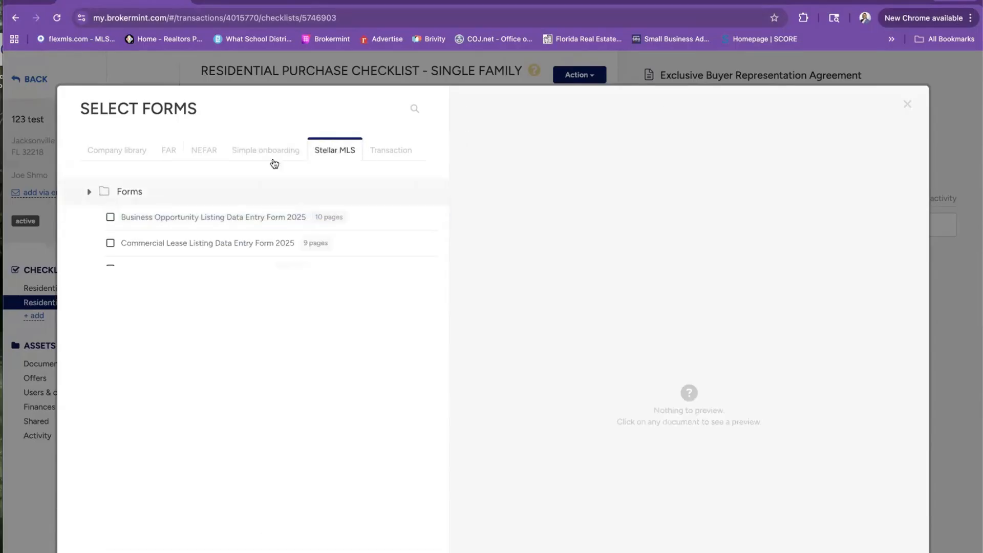
pyautogui.click(388, 155)
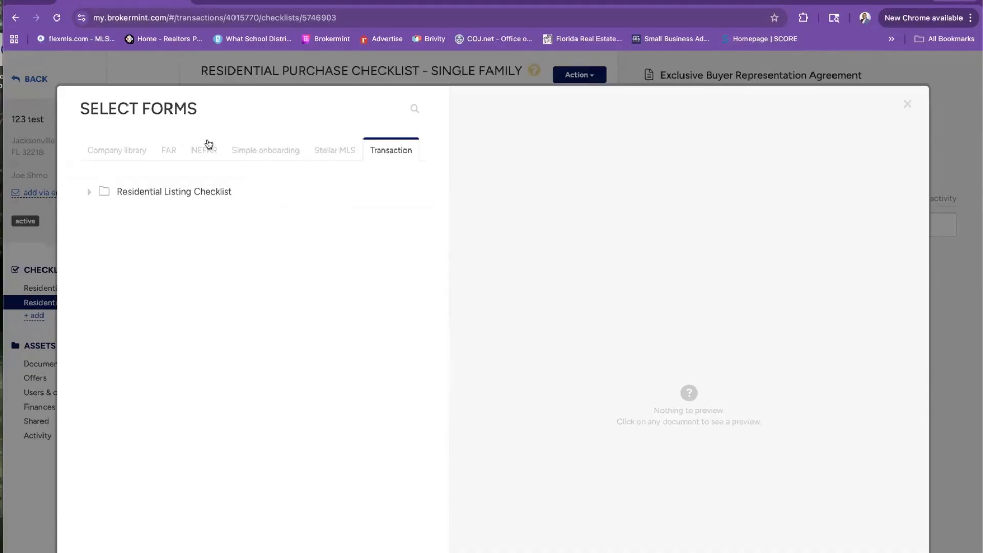
# Step: Return to the FAR collection and expand its folders from Property Management Forms up to Leases and Contract to Lease
pyautogui.click(167, 153)
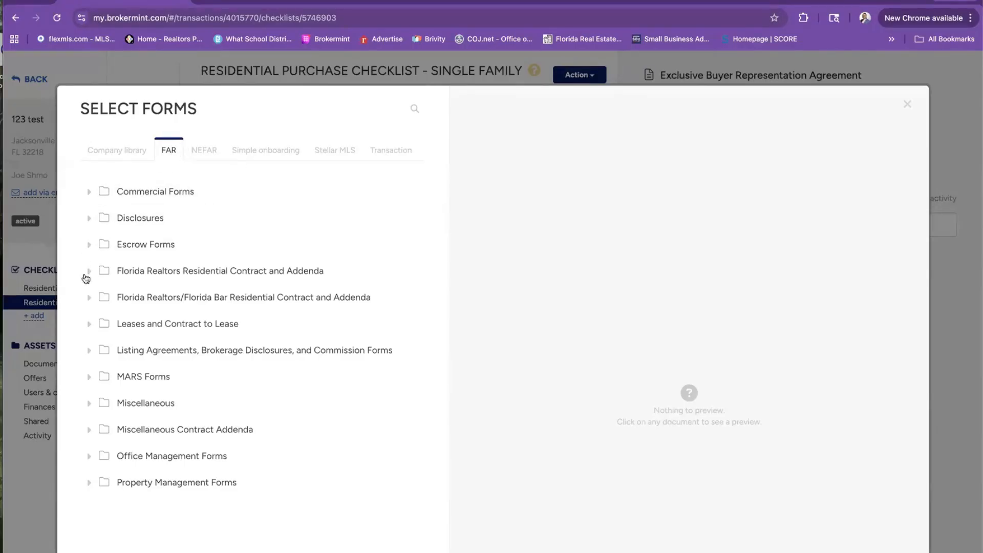
pyautogui.scroll(-3, 78, 404)
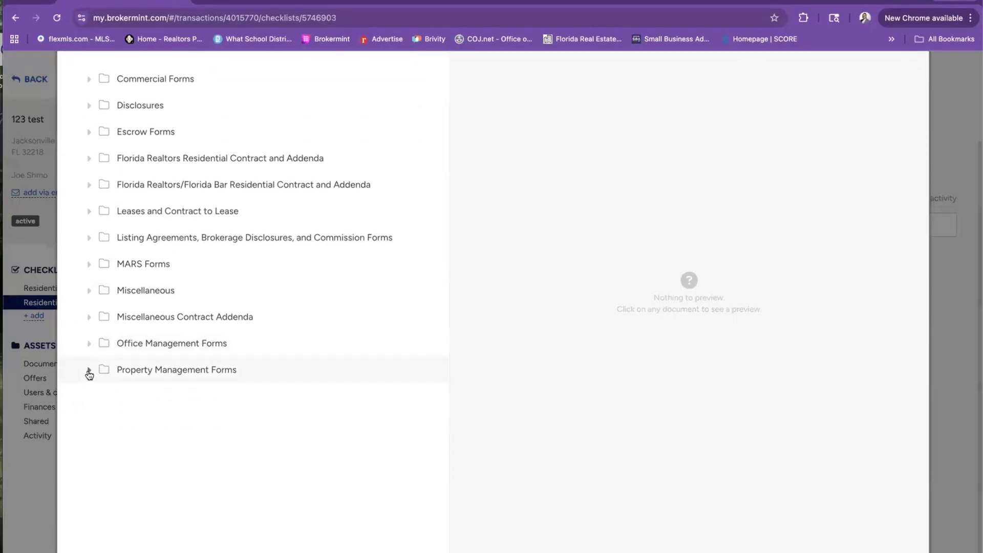
pyautogui.click(89, 369)
pyautogui.click(87, 343)
pyautogui.click(90, 317)
pyautogui.click(89, 291)
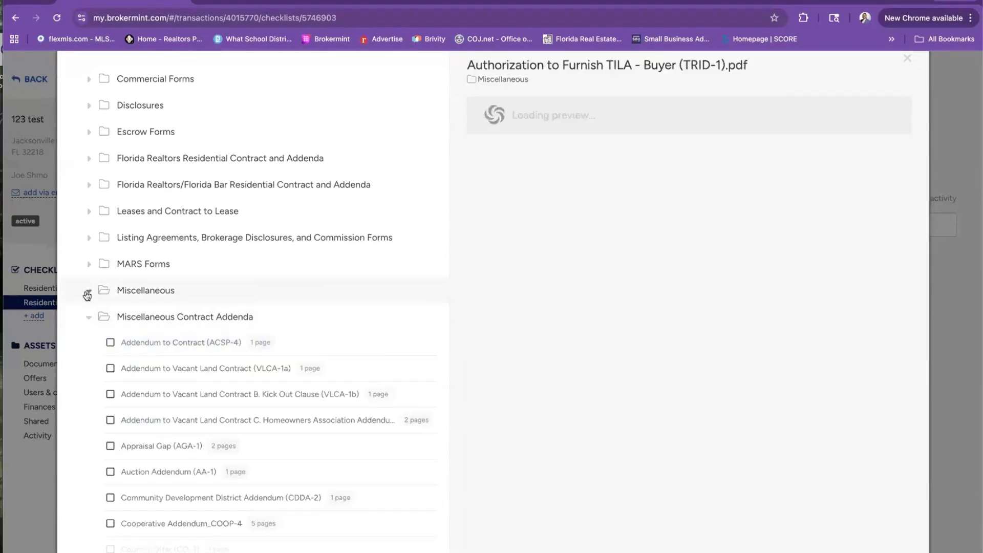
pyautogui.click(88, 264)
pyautogui.click(89, 237)
pyautogui.click(89, 211)
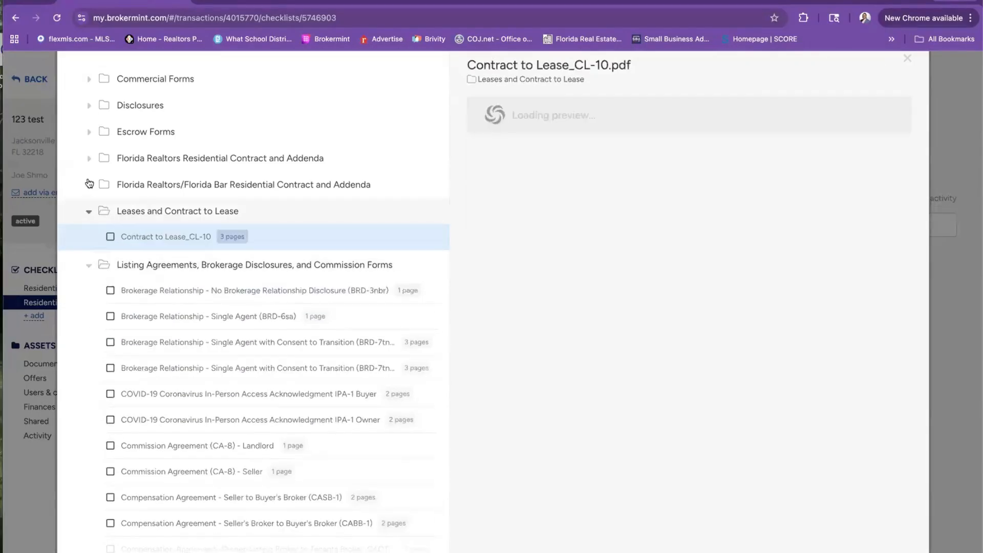
# Step: Expand FAR's Escrow Forms and both Florida Realtors residential contract folders, look through the forms, and collapse Escrow Forms
pyautogui.click(88, 184)
pyautogui.click(89, 132)
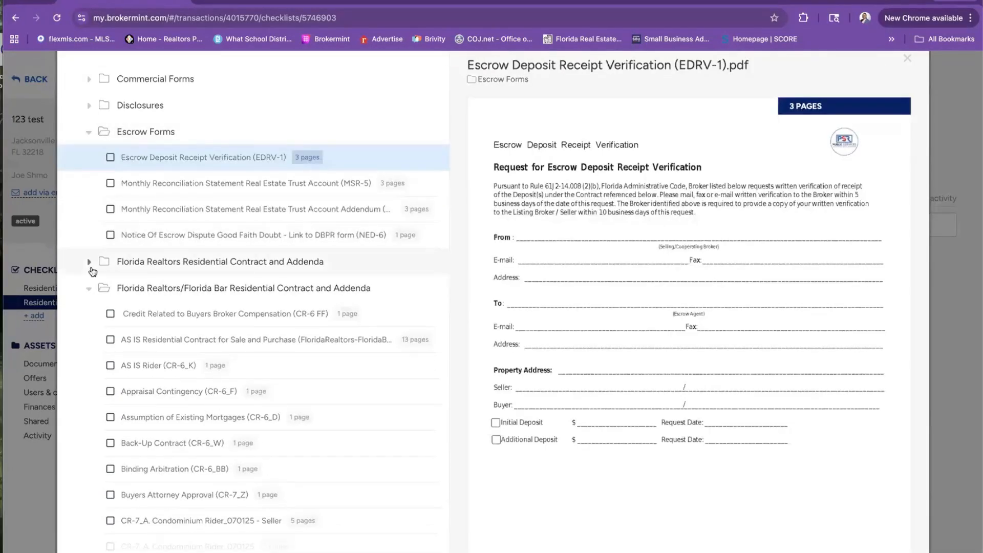
pyautogui.click(89, 261)
pyautogui.scroll(-15, 92, 270)
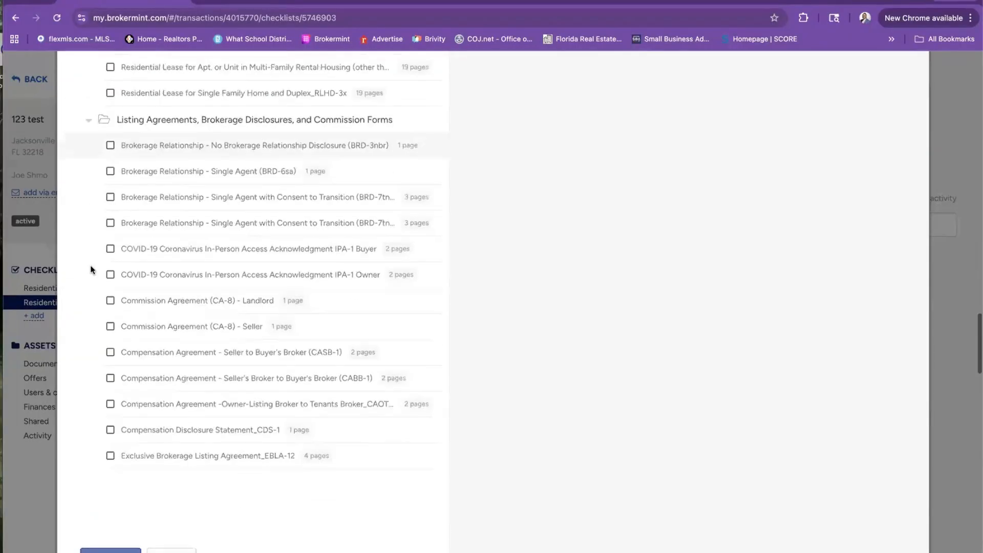
pyautogui.scroll(10, 92, 270)
pyautogui.scroll(10, 91, 269)
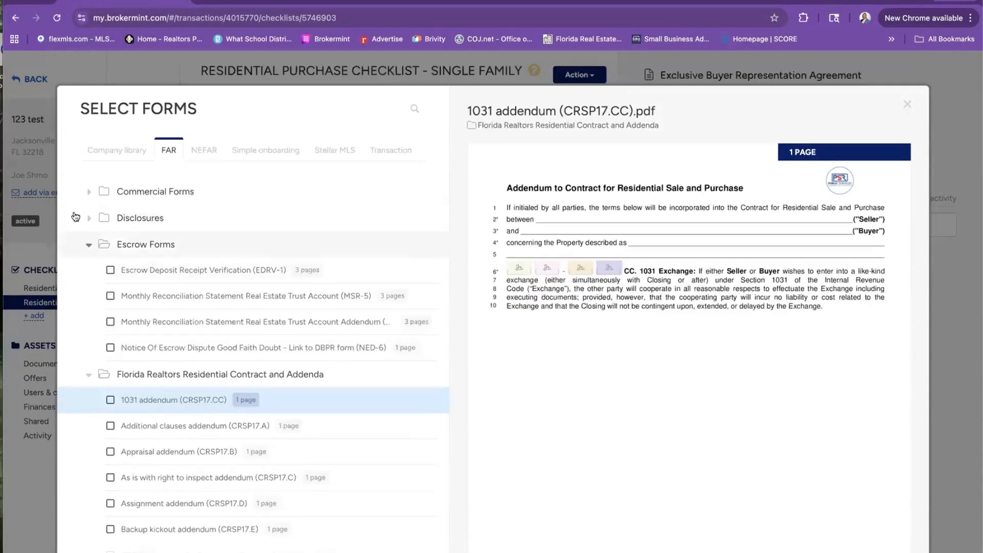
pyautogui.click(86, 253)
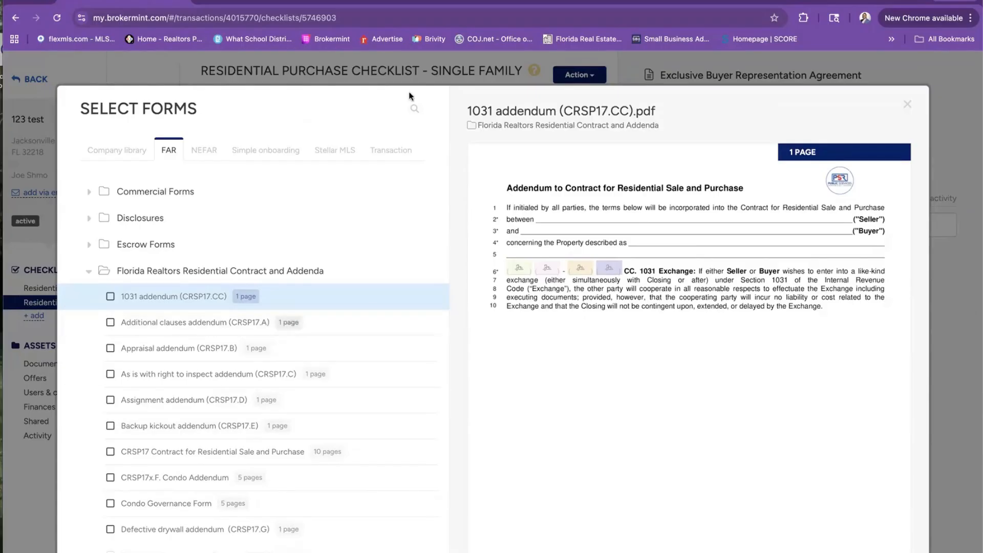
# Step: Search the FAR forms for "Exclusive" and look through the matching agreements
pyautogui.click(417, 108)
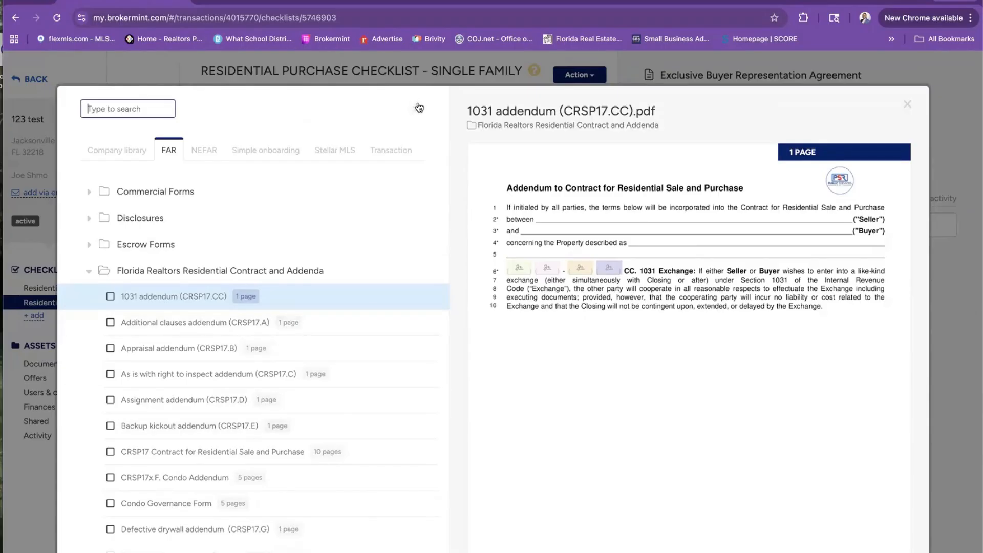
pyautogui.write('Exclusive')
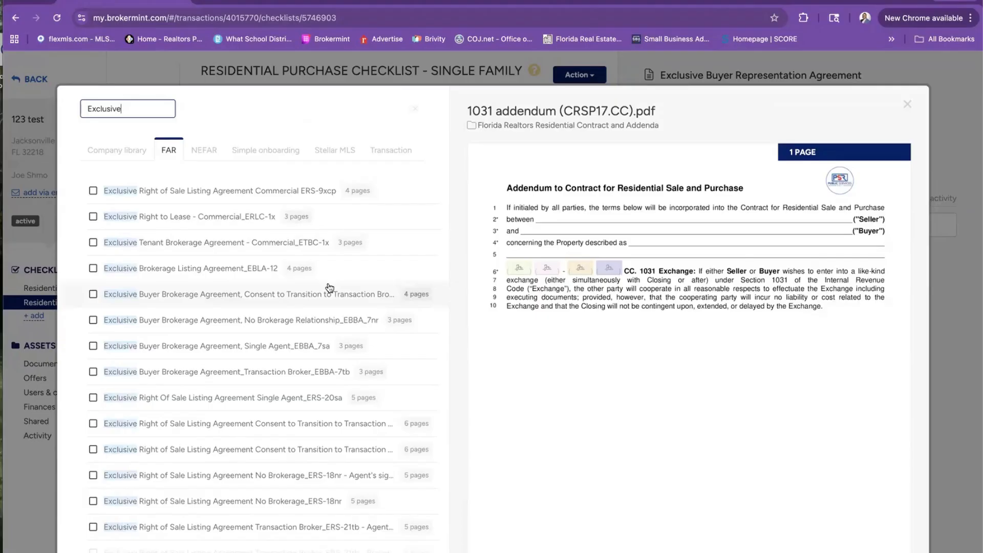
pyautogui.scroll(-2, 329, 287)
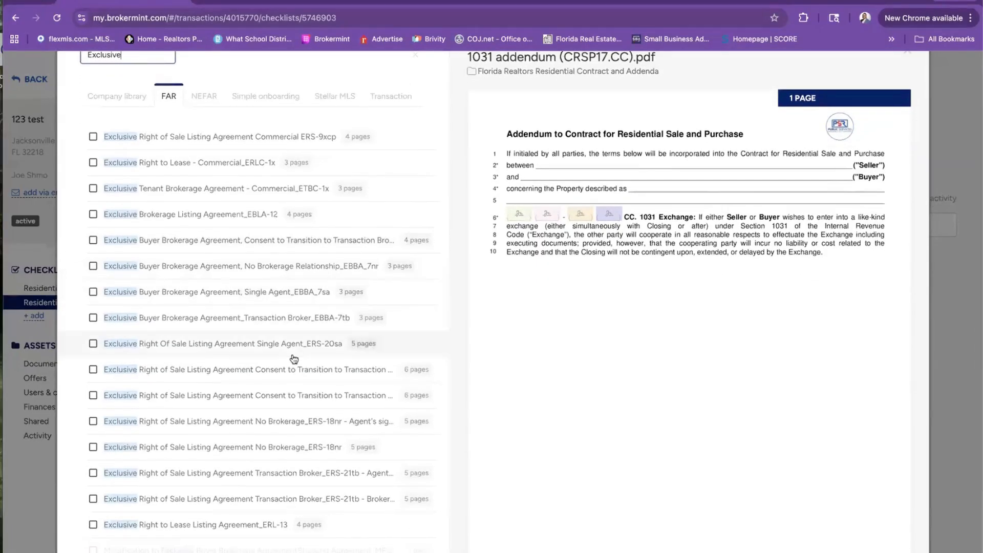
pyautogui.scroll(-3, 294, 358)
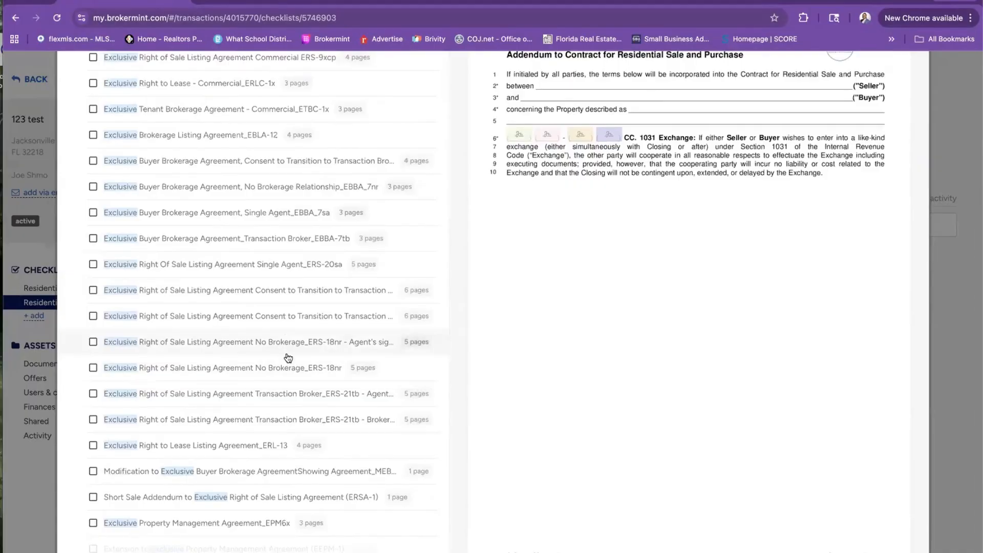
pyautogui.scroll(-2, 285, 355)
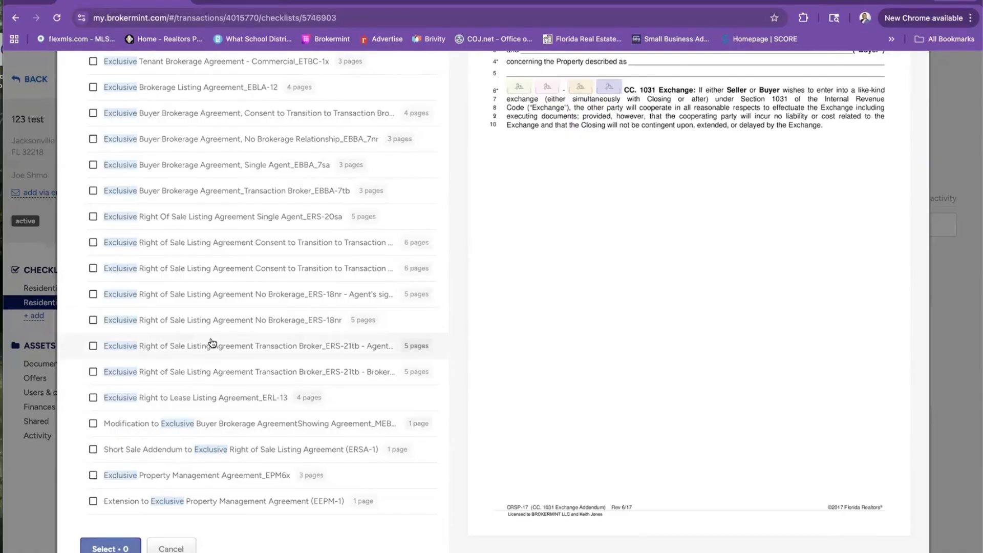
# Step: Select the Exclusive Buyer Brokerage Agreement_Transaction Broker_EBBA-7tb form for the package and continue to the signers
pyautogui.scroll(2, 211, 344)
pyautogui.scroll(1, 213, 344)
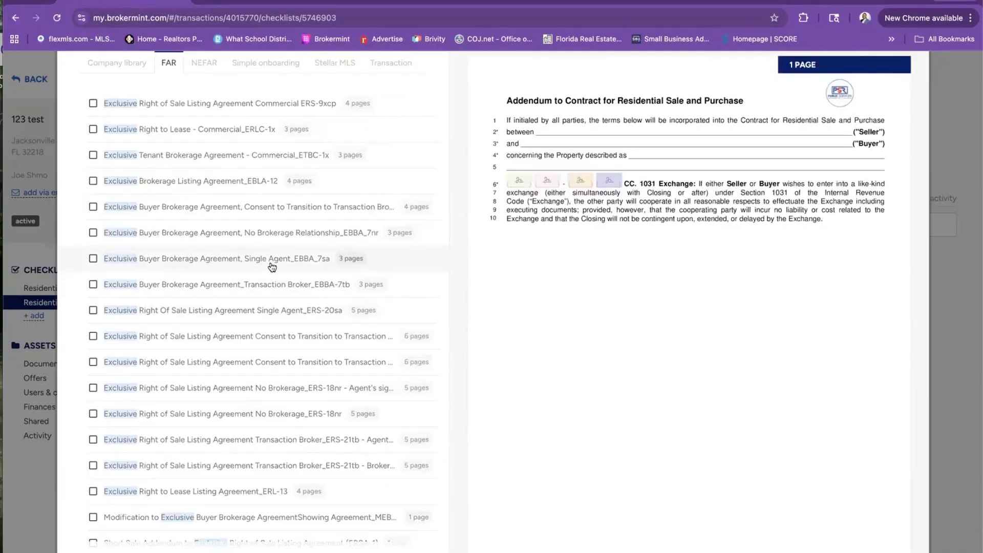
pyautogui.click(93, 286)
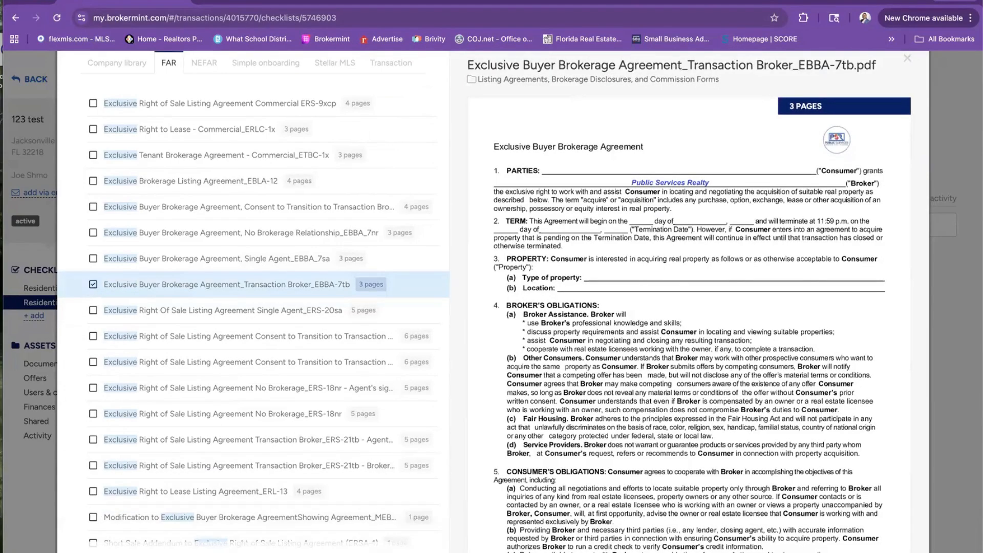
pyautogui.press('Escape')
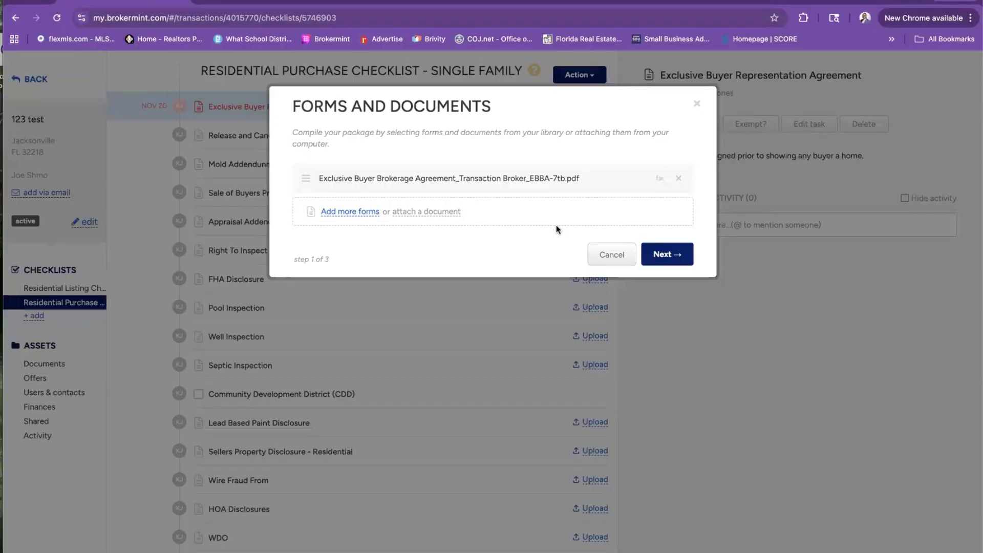
pyautogui.click(681, 255)
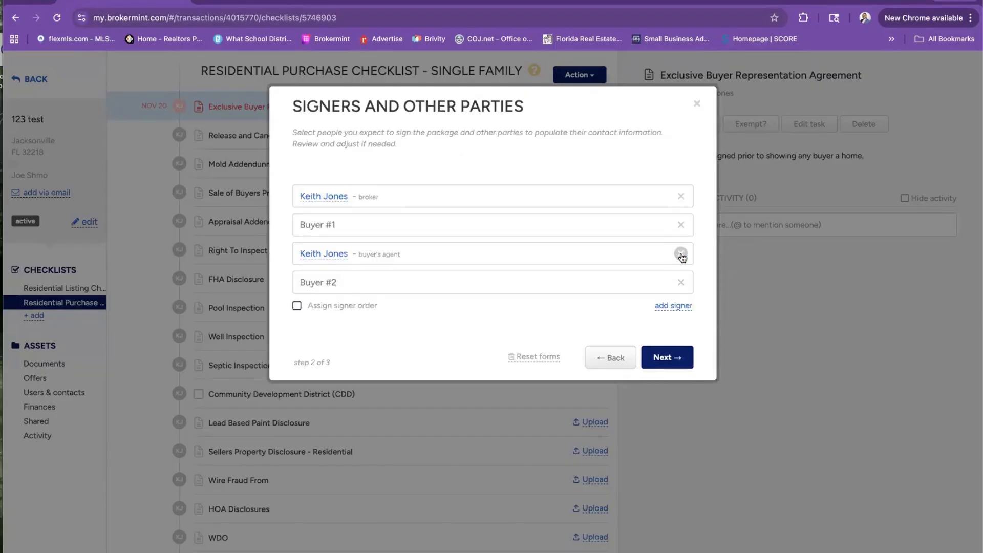
# Step: Assign the transaction coordinator as Buyer #1, remove Buyer #2 from the signers, and continue to the agreement form
pyautogui.click(346, 218)
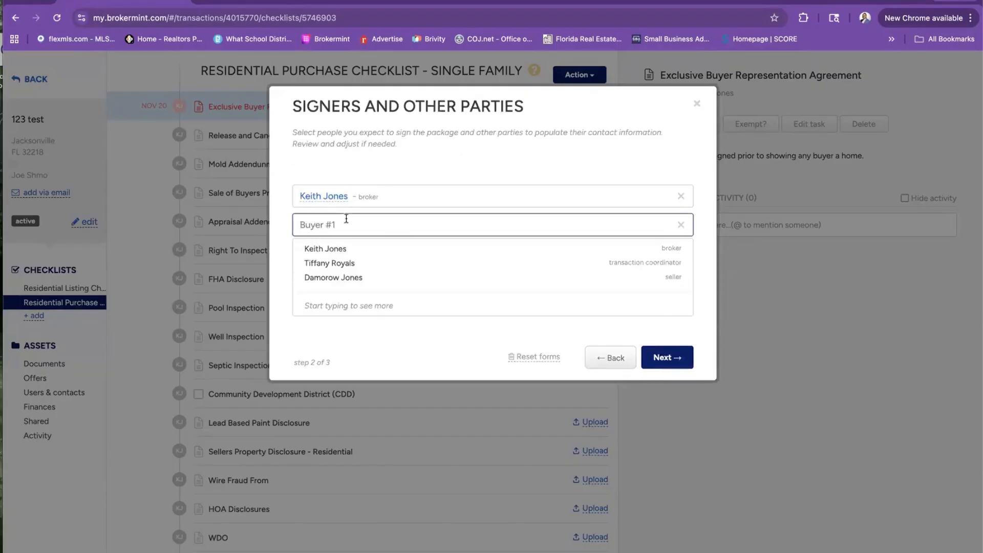
pyautogui.click(316, 262)
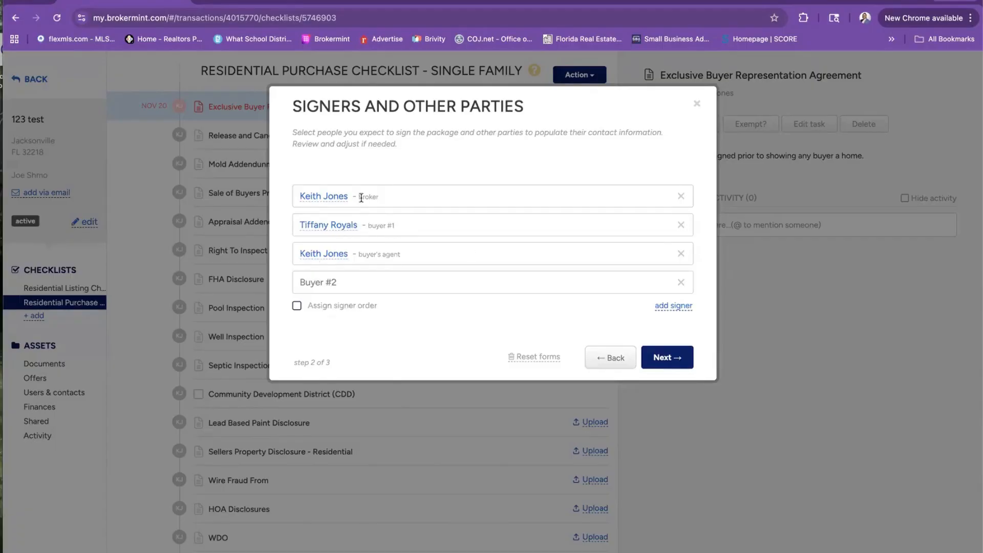
pyautogui.click(670, 278)
pyautogui.click(328, 243)
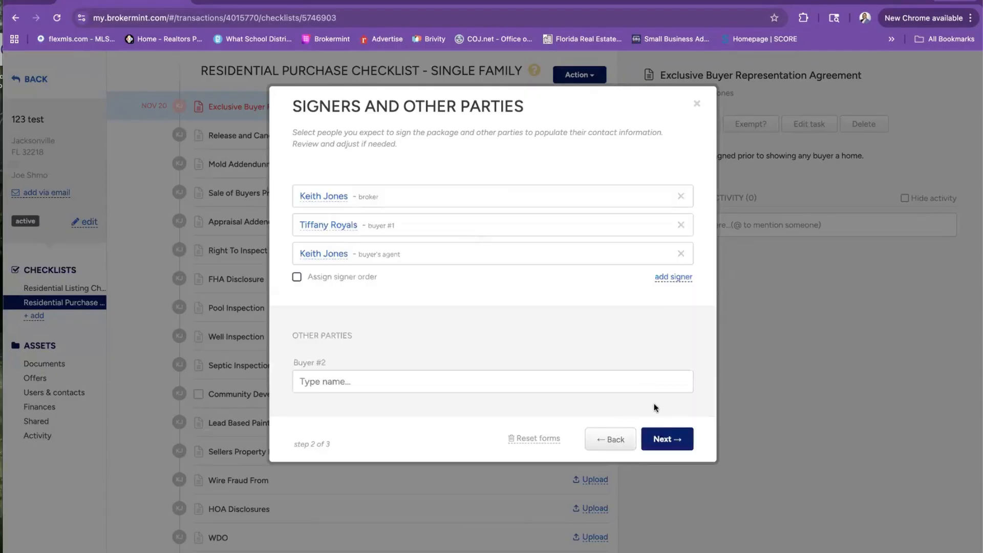
pyautogui.click(664, 439)
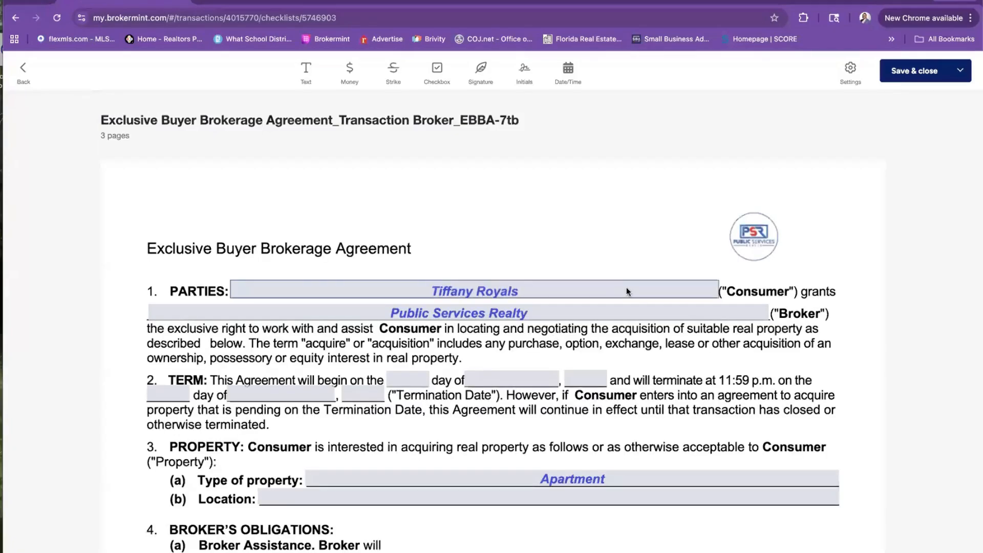
# Step: Set the agreement's type of property to TBD, also checking the term start day and location fields
pyautogui.scroll(-3, 625, 286)
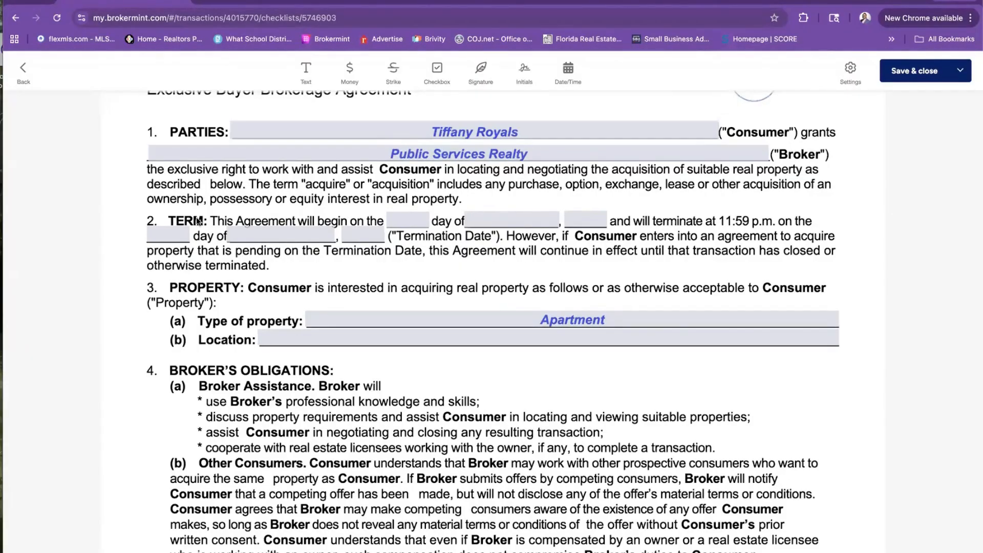
pyautogui.click(402, 218)
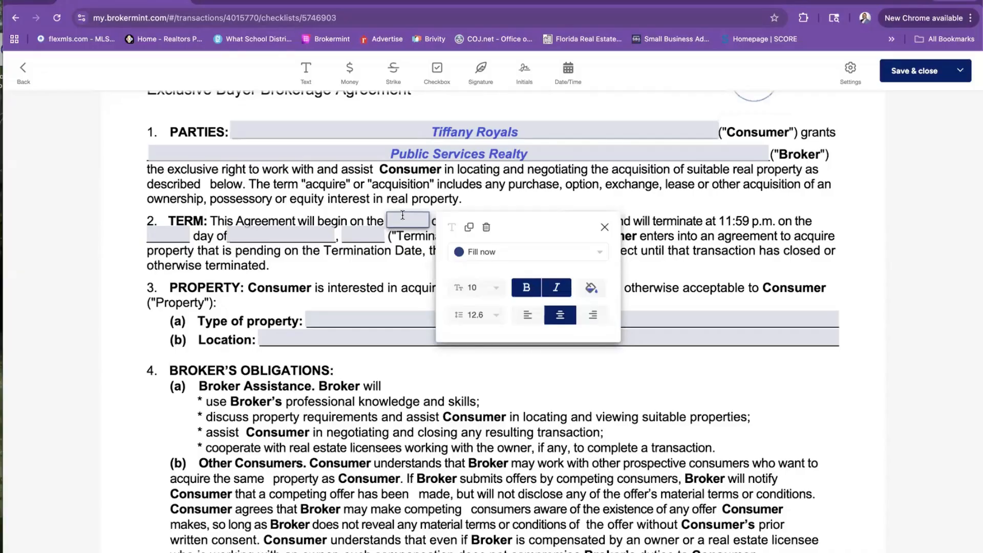
pyautogui.click(466, 187)
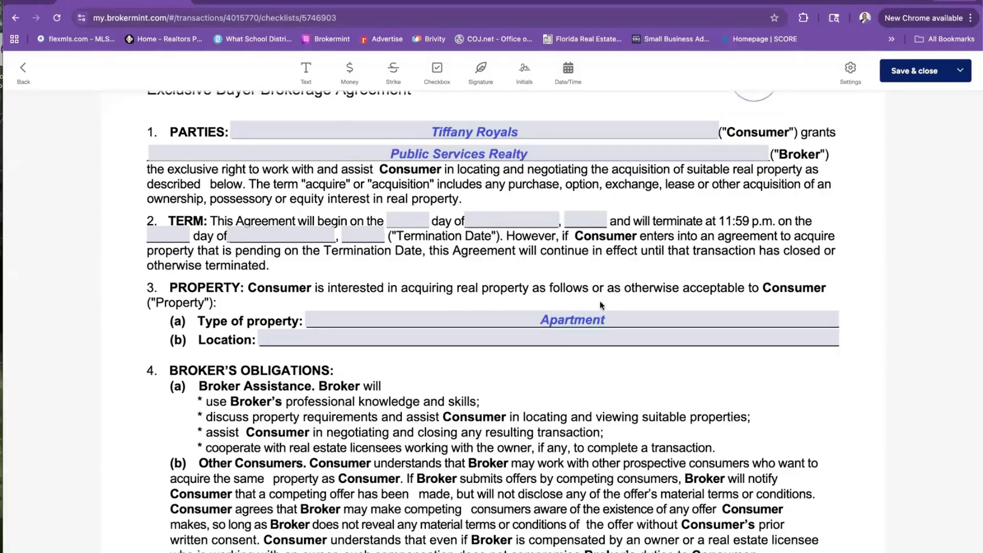
pyautogui.doubleClick(573, 323)
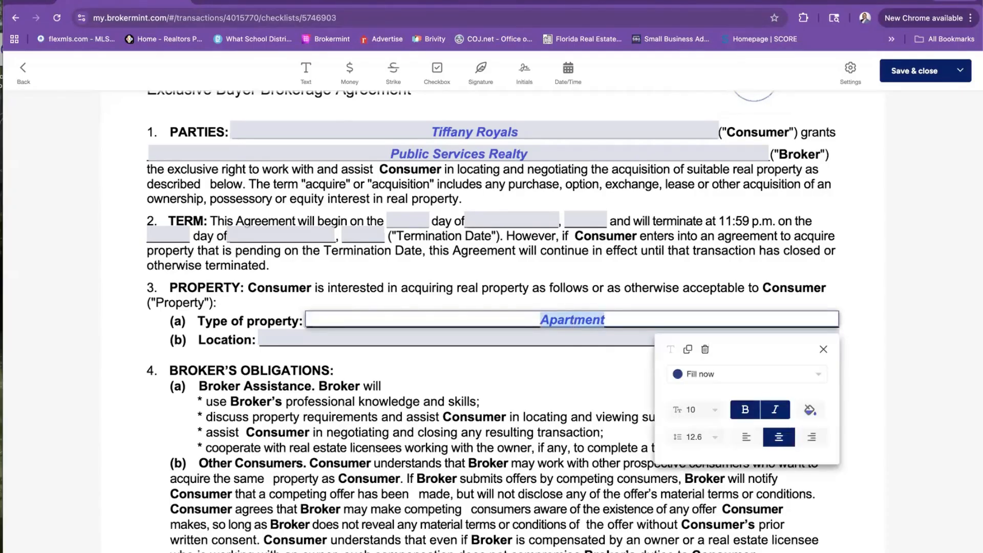
pyautogui.write('TBD')
pyautogui.click(524, 304)
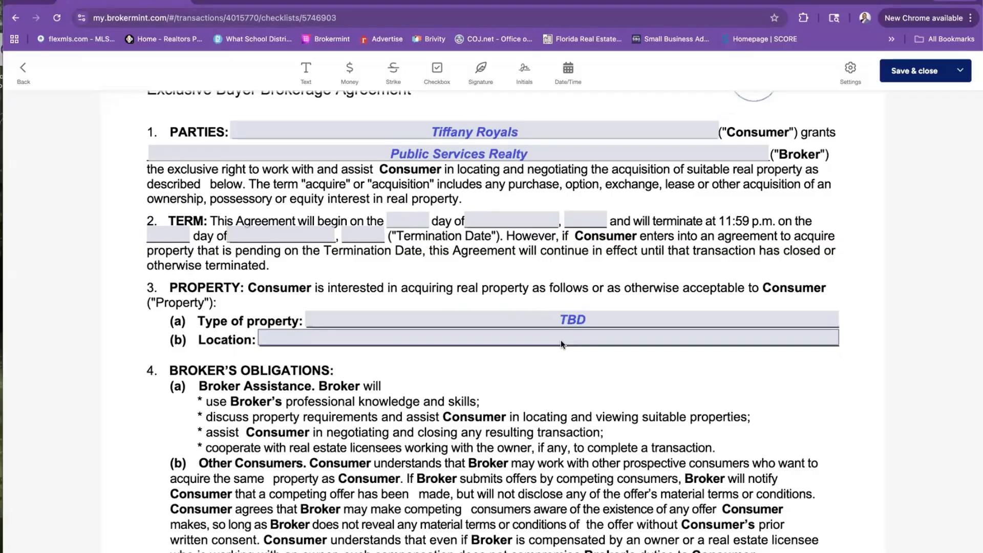
pyautogui.click(517, 338)
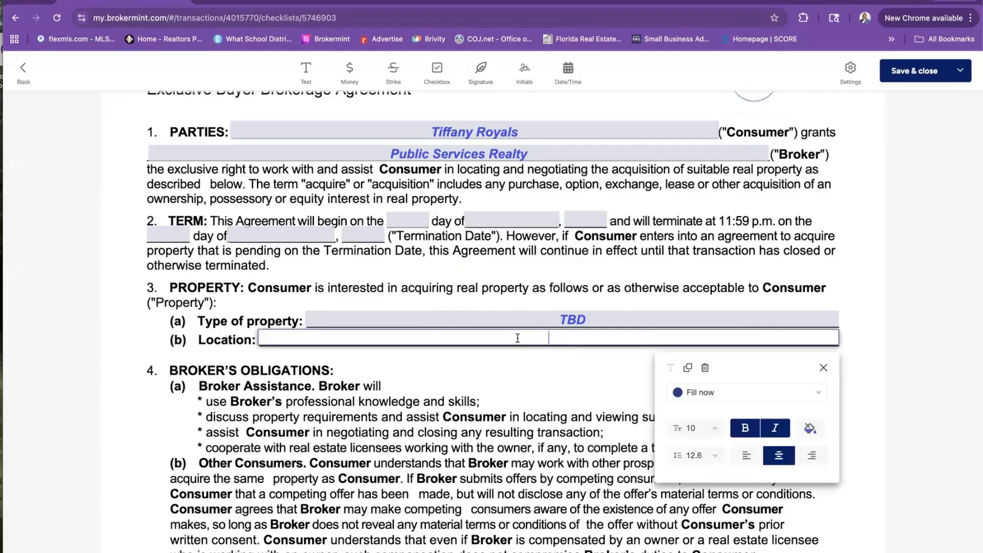
pyautogui.click(532, 266)
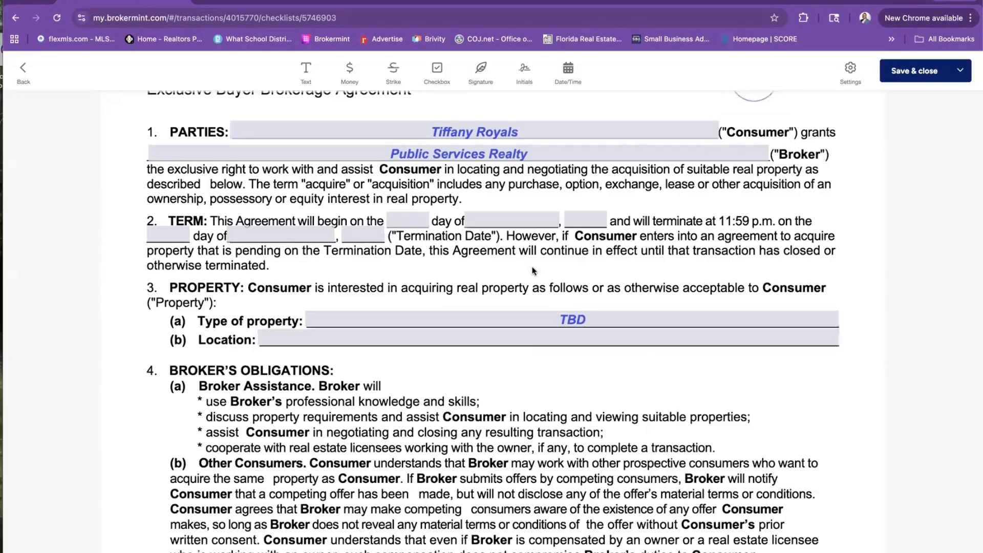
# Step: Look through the broker's and consumer's obligations down to the initials fields at the end of page 1
pyautogui.scroll(-4, 528, 375)
pyautogui.scroll(-4, 508, 299)
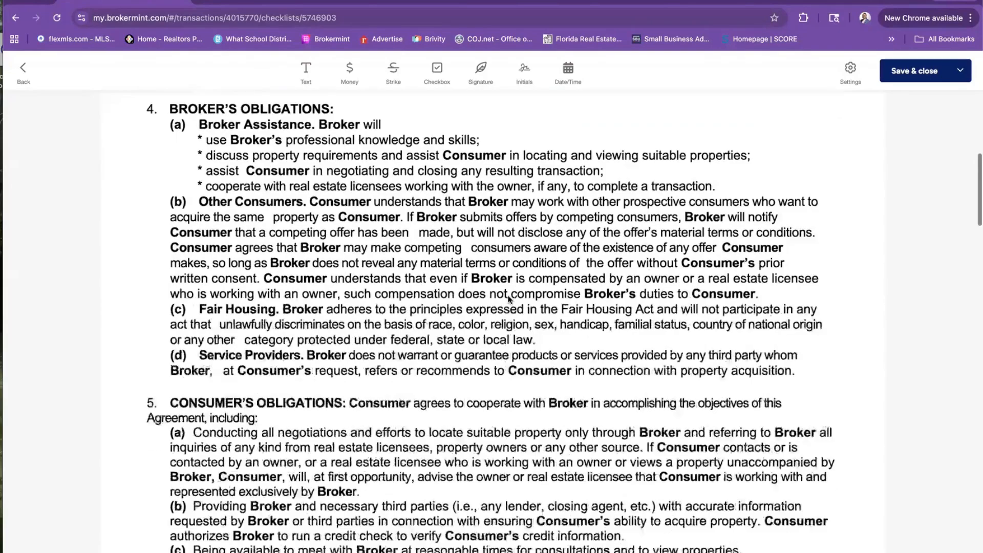
pyautogui.scroll(2, 508, 300)
pyautogui.scroll(1, 509, 299)
pyautogui.scroll(-6, 508, 299)
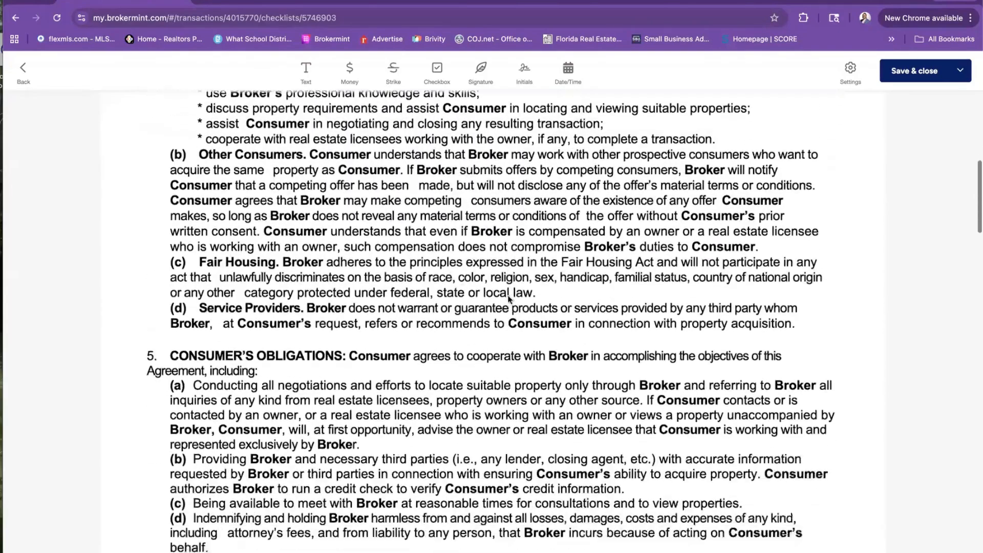
pyautogui.scroll(-1, 509, 299)
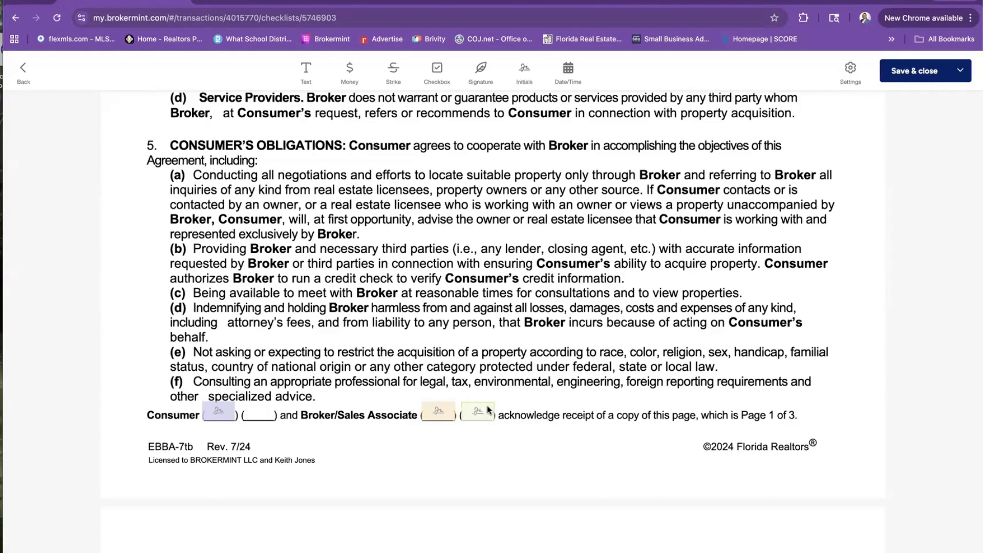
# Step: Compare the package's signers list with the page 1 initials fields, and reopen the agreement
pyautogui.scroll(5, 489, 409)
pyautogui.click(23, 70)
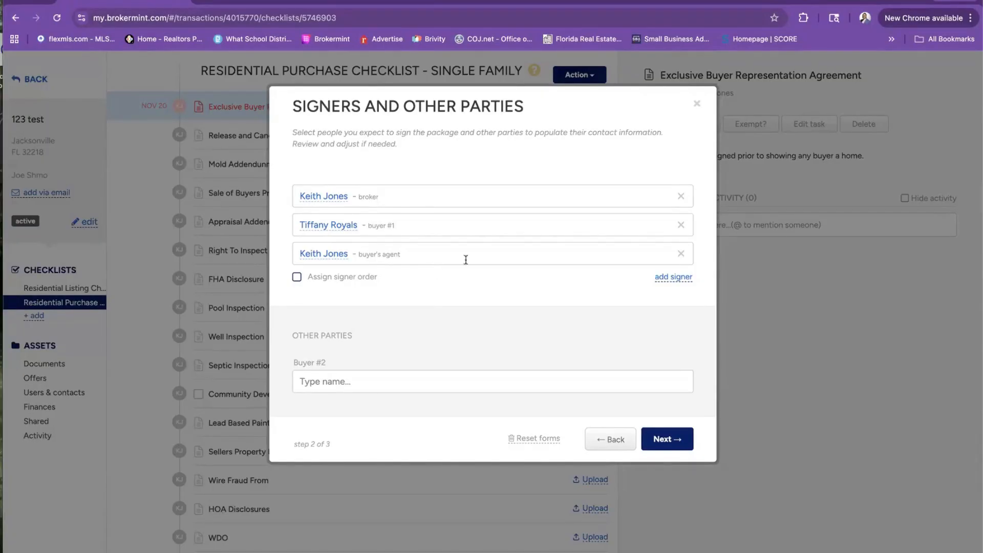
pyautogui.click(664, 440)
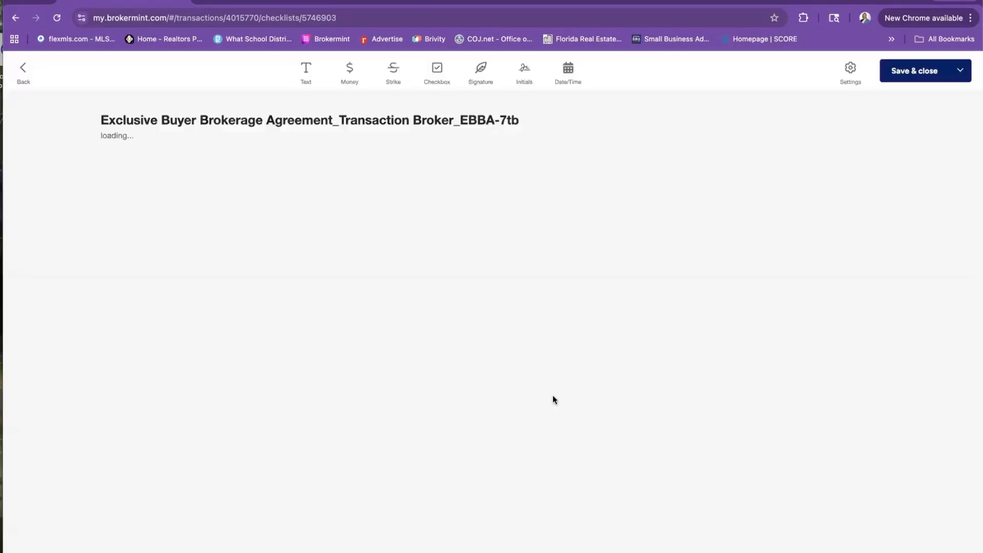
pyautogui.scroll(-10, 551, 394)
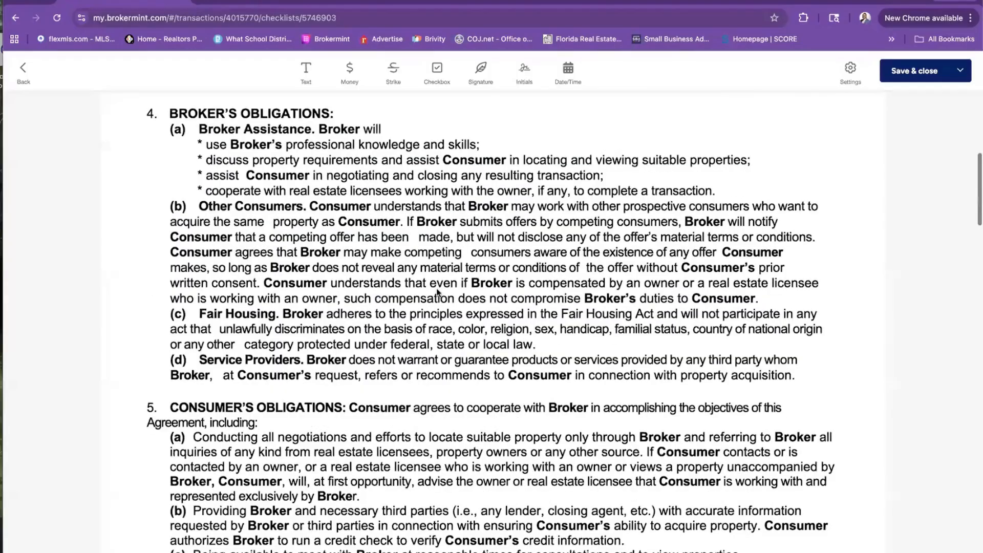
pyautogui.scroll(-8, 463, 280)
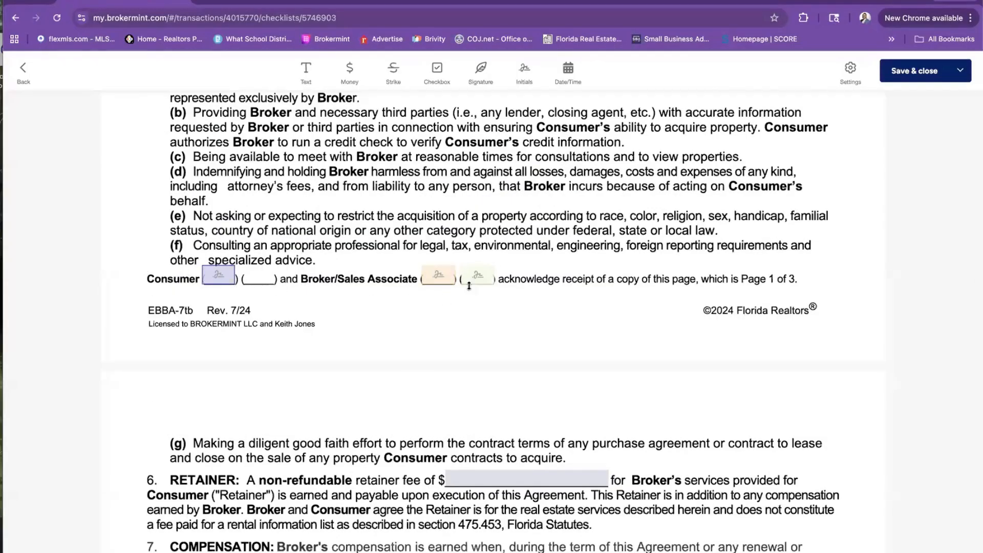
pyautogui.click(28, 69)
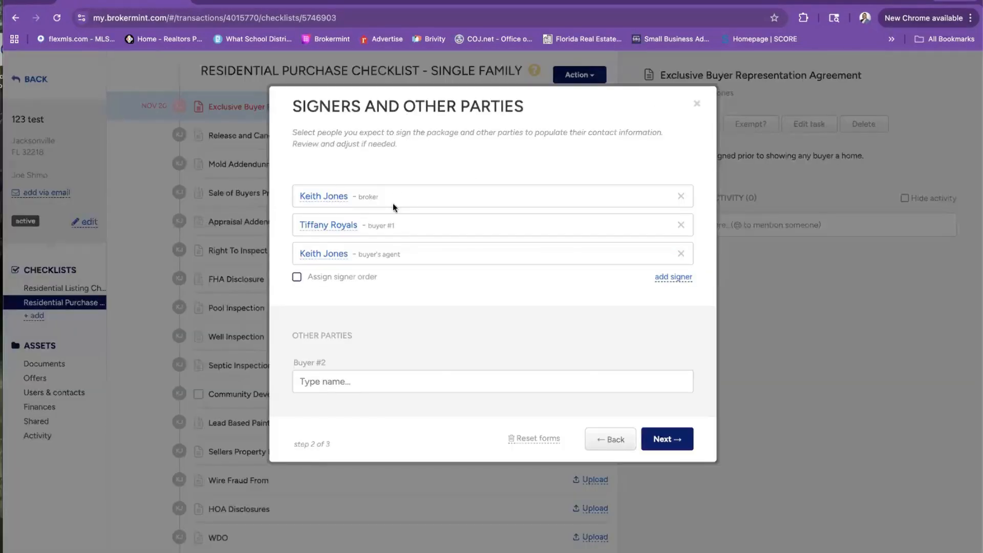
pyautogui.click(680, 439)
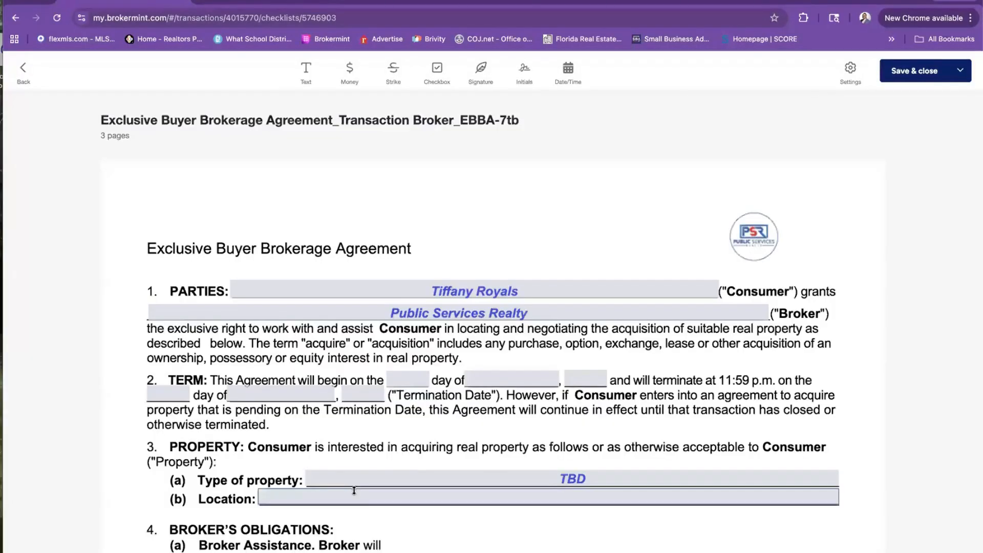
# Step: Inspect the retainer fee field in section 6 of the agreement, leaving it blank
pyautogui.scroll(-15, 356, 494)
pyautogui.scroll(-3, 355, 494)
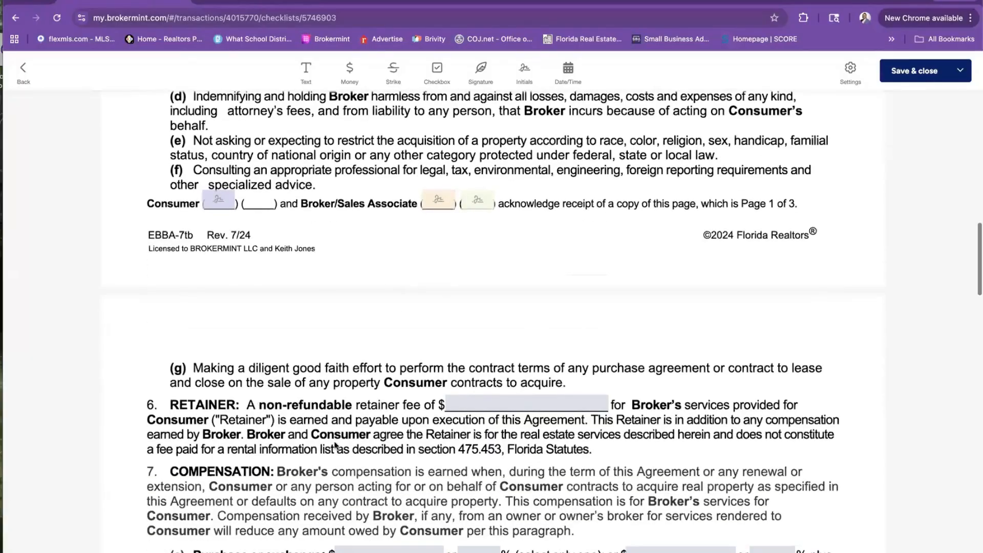
pyautogui.click(545, 403)
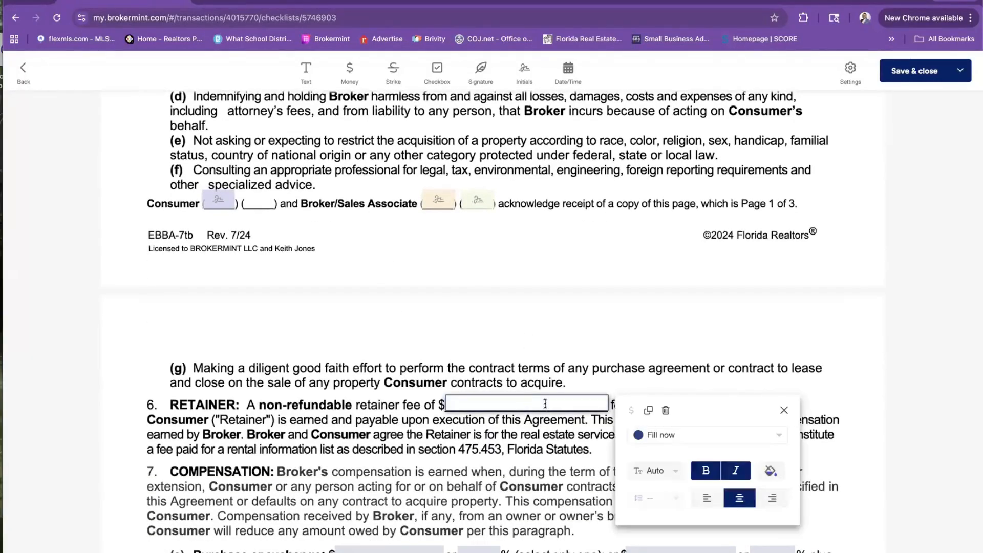
pyautogui.scroll(-3, 545, 403)
pyautogui.scroll(-1, 545, 405)
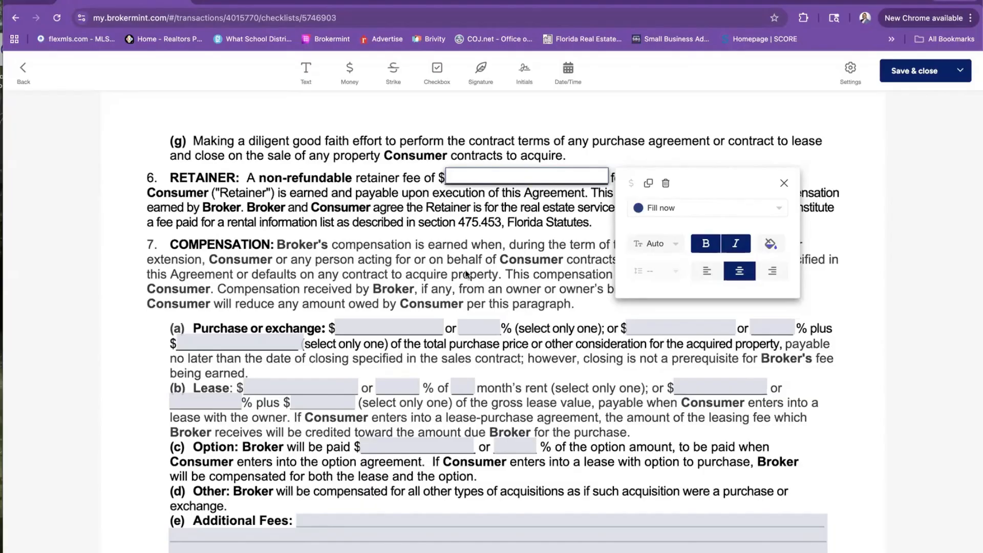
pyautogui.click(434, 262)
# Step: Inspect the second percentage field and the plus-amount field under Purchase or exchange in the Compensation section
pyautogui.scroll(-2, 365, 324)
pyautogui.scroll(-2, 364, 321)
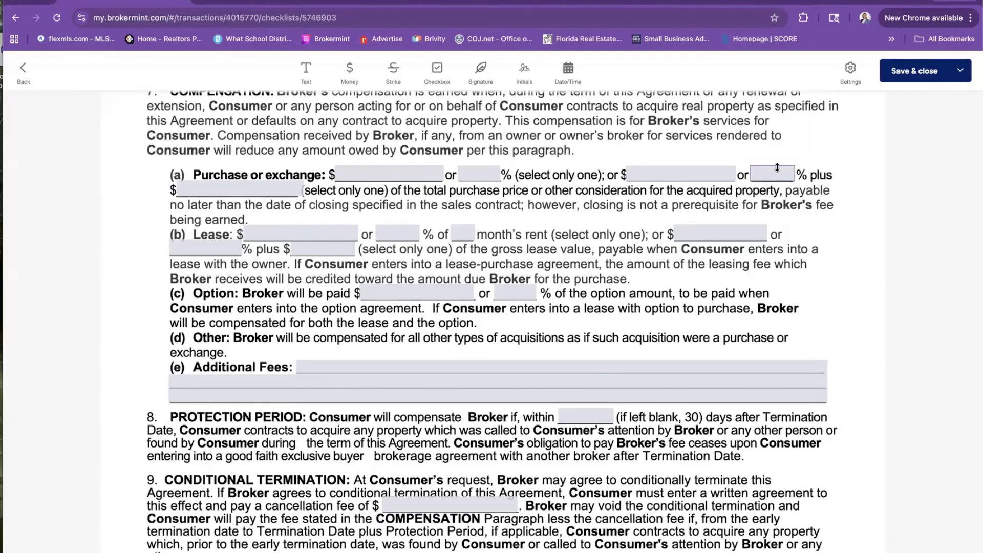
pyautogui.click(773, 171)
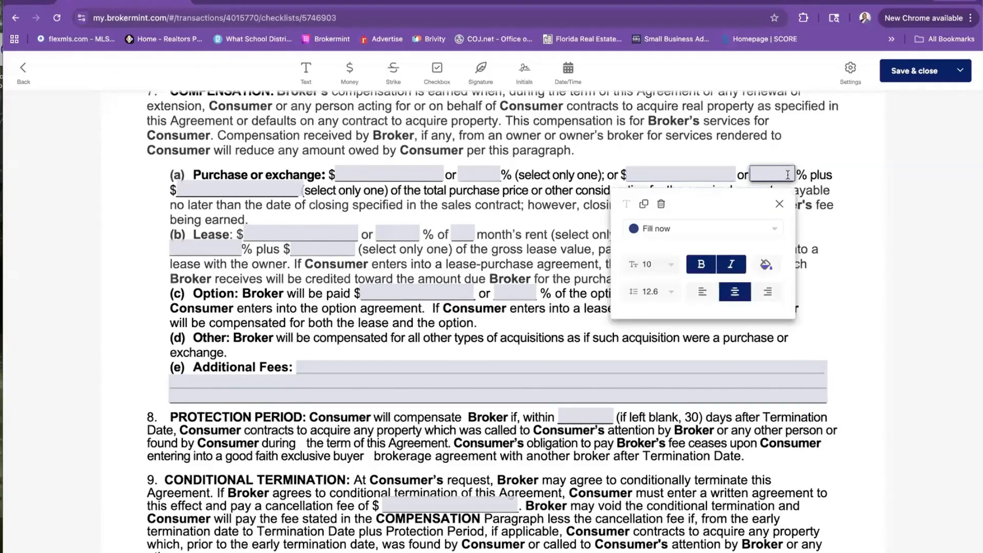
pyautogui.click(201, 190)
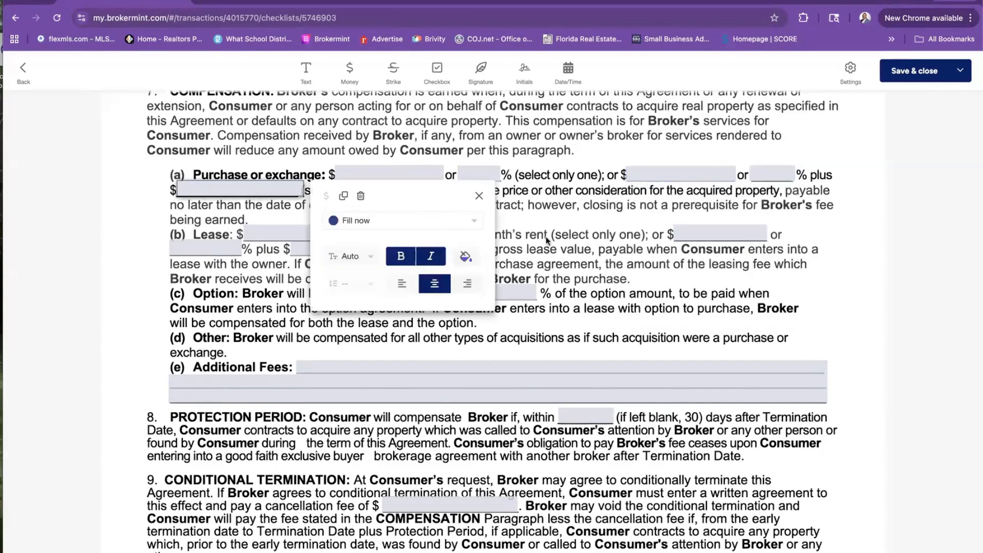
pyautogui.click(478, 195)
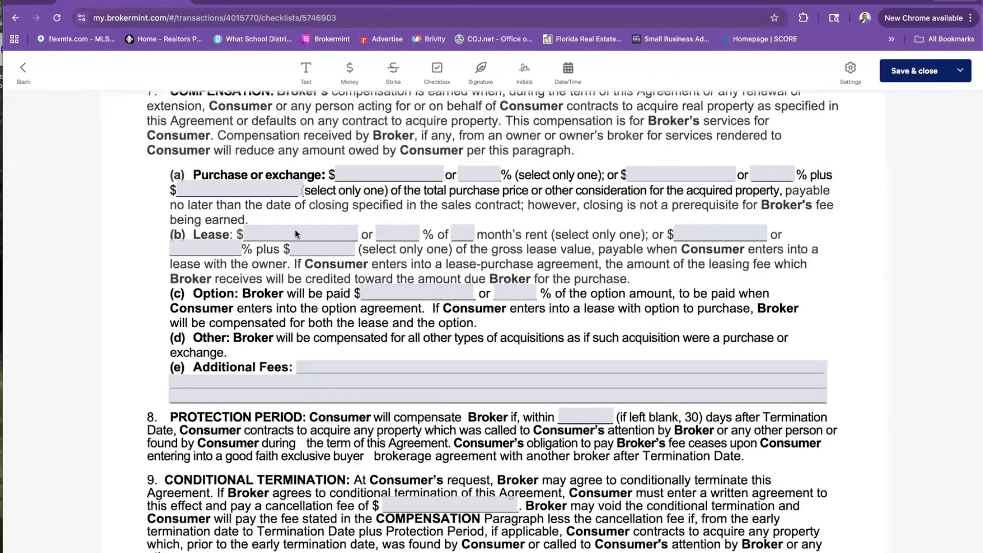
# Step: Review the agreement from Additional Fees through Protection Period, Conditional Termination and Dispute Resolution to the page 2 initials
pyautogui.scroll(-2, 500, 385)
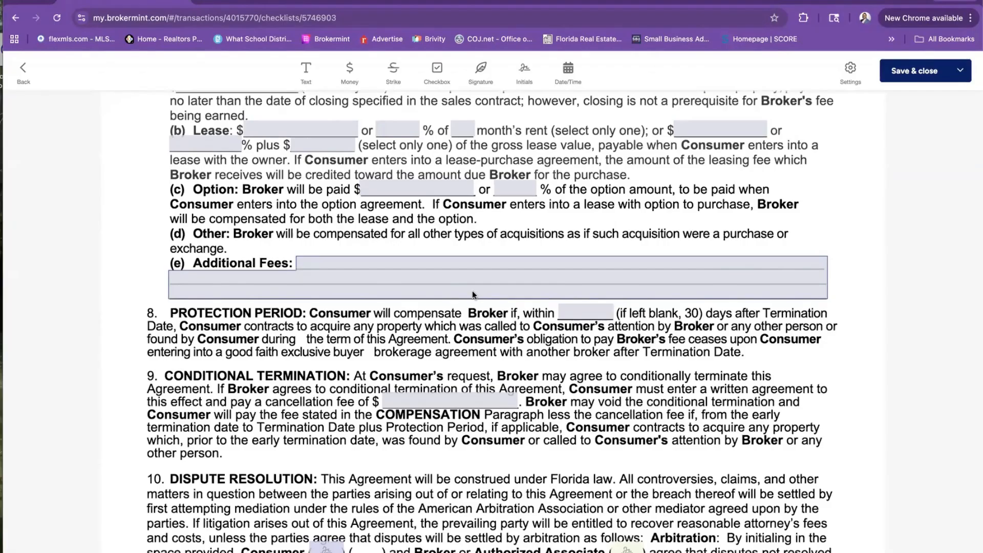
pyautogui.scroll(-1, 566, 334)
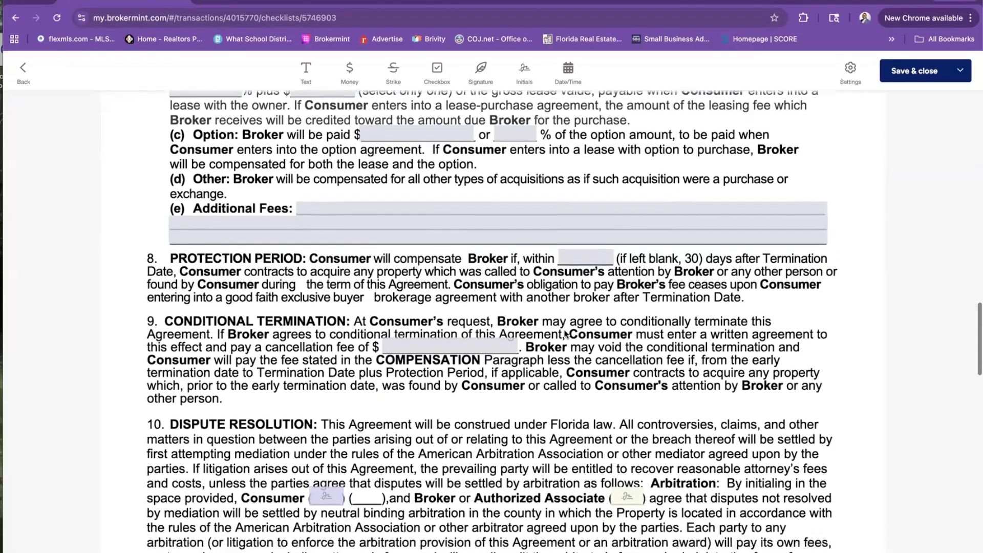
pyautogui.scroll(-1, 566, 333)
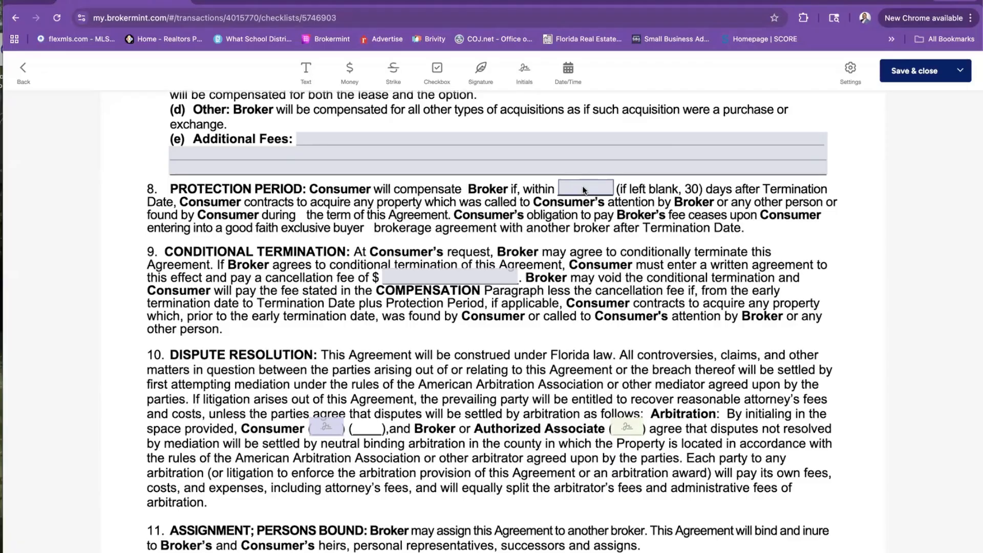
pyautogui.scroll(-2, 482, 441)
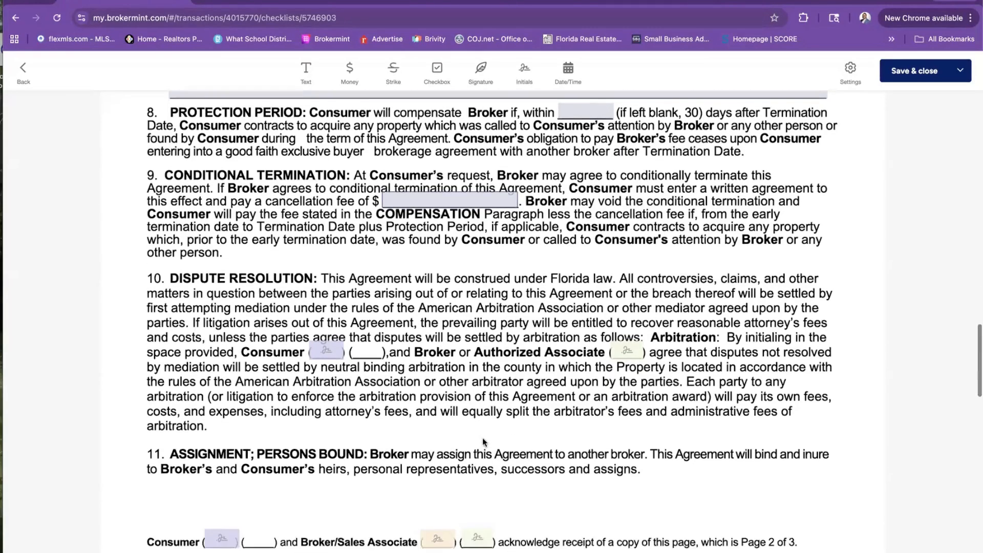
# Step: Review the agreement from the page 2 initials through Other Terms and the consumer and broker signature blocks to the page 3 initials
pyautogui.scroll(-2, 482, 441)
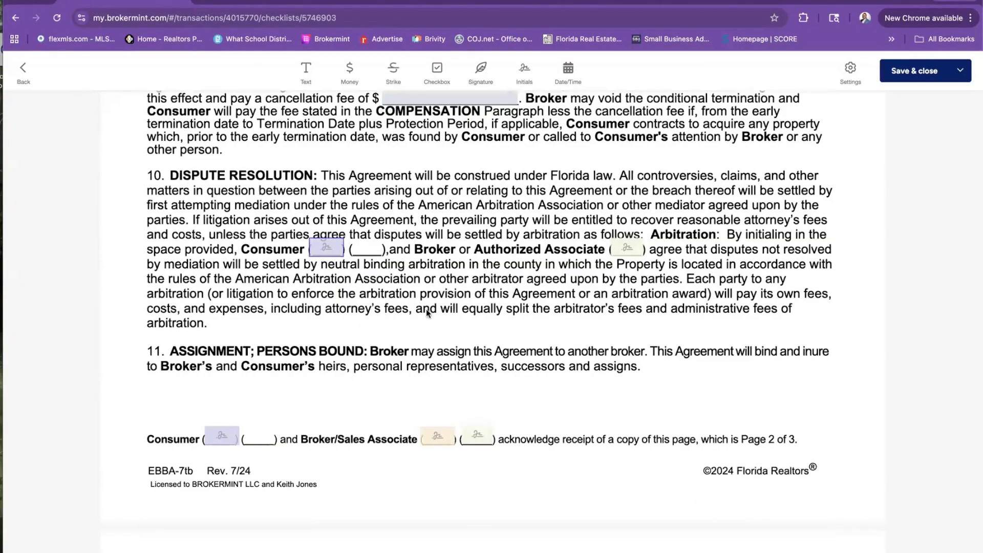
pyautogui.scroll(-3, 481, 406)
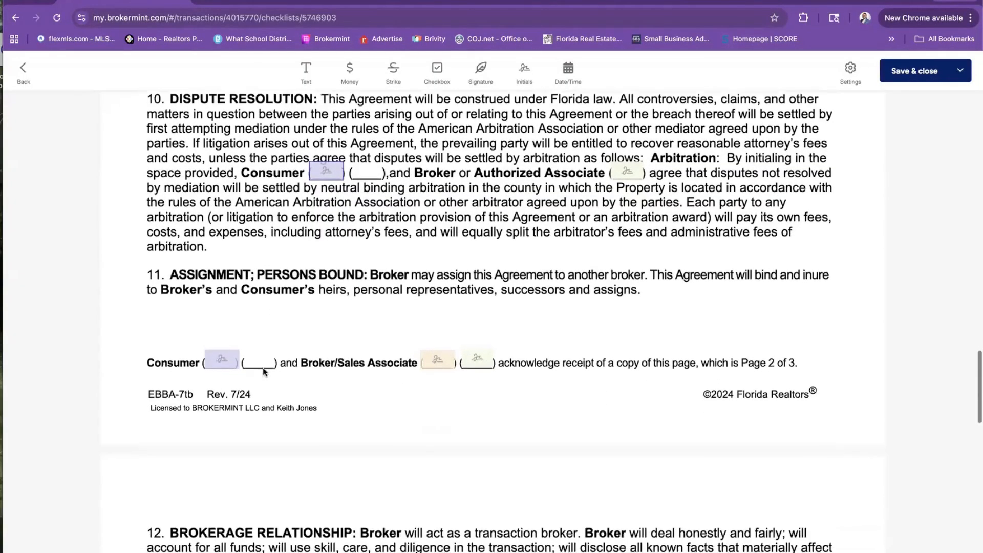
pyautogui.scroll(-8, 401, 373)
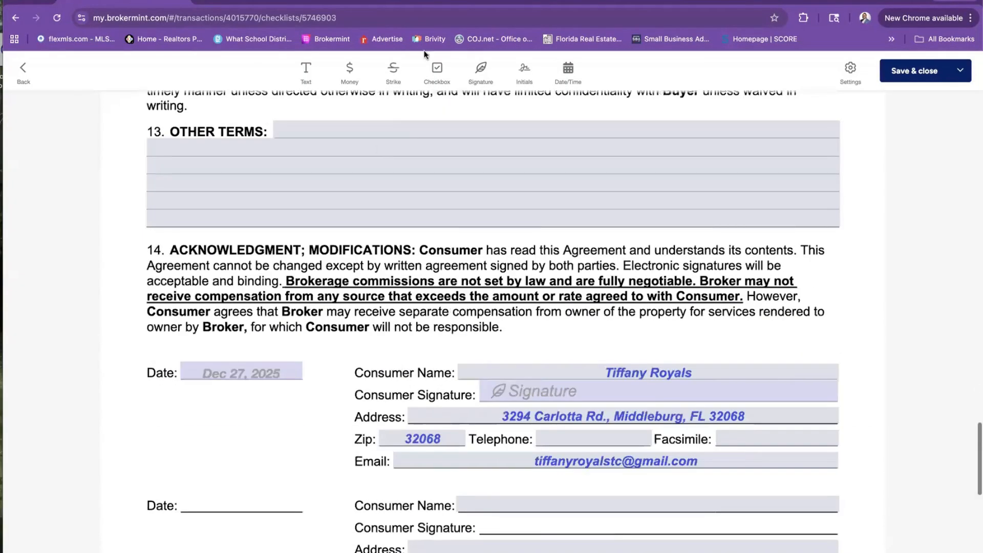
pyautogui.scroll(-2, 518, 177)
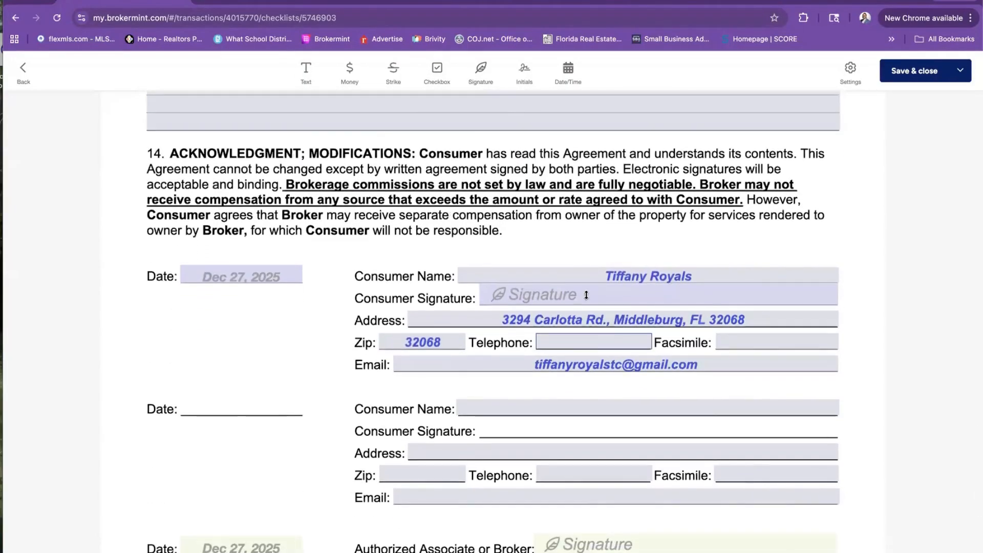
pyautogui.scroll(-5, 617, 348)
pyautogui.scroll(-5, 617, 353)
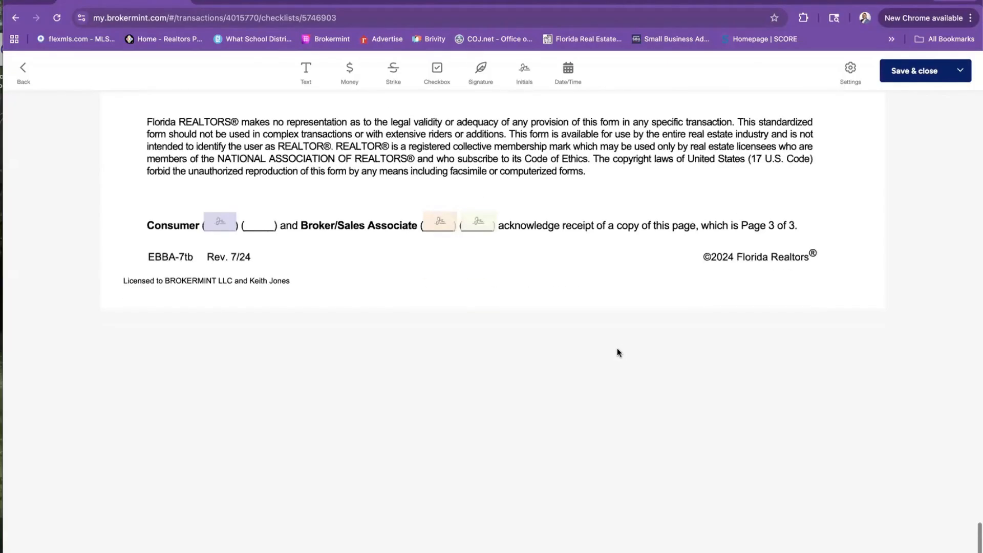
pyautogui.scroll(10, 616, 351)
# Step: Check the broker's contact details in the package's signers list, and reopen the agreement at its first page
pyautogui.click(23, 74)
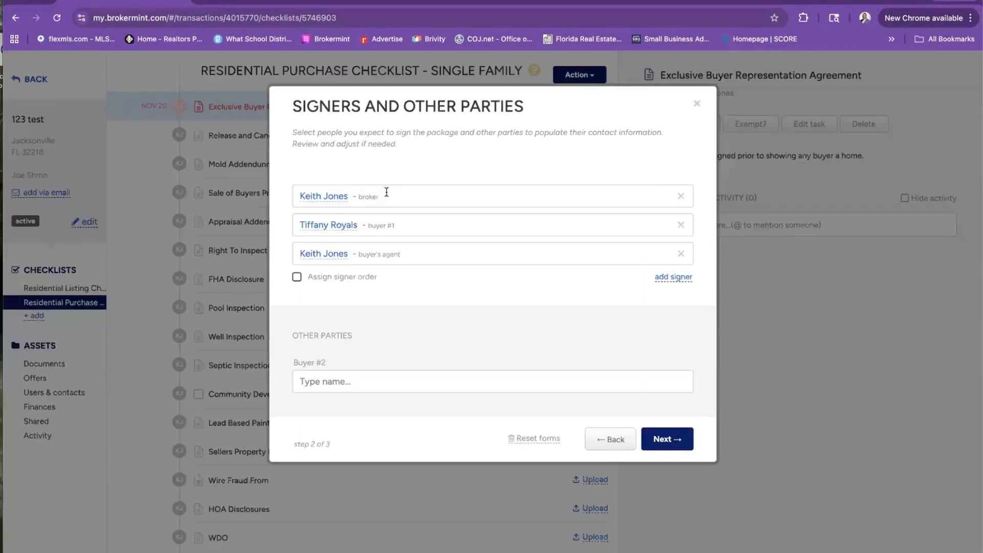
pyautogui.click(344, 195)
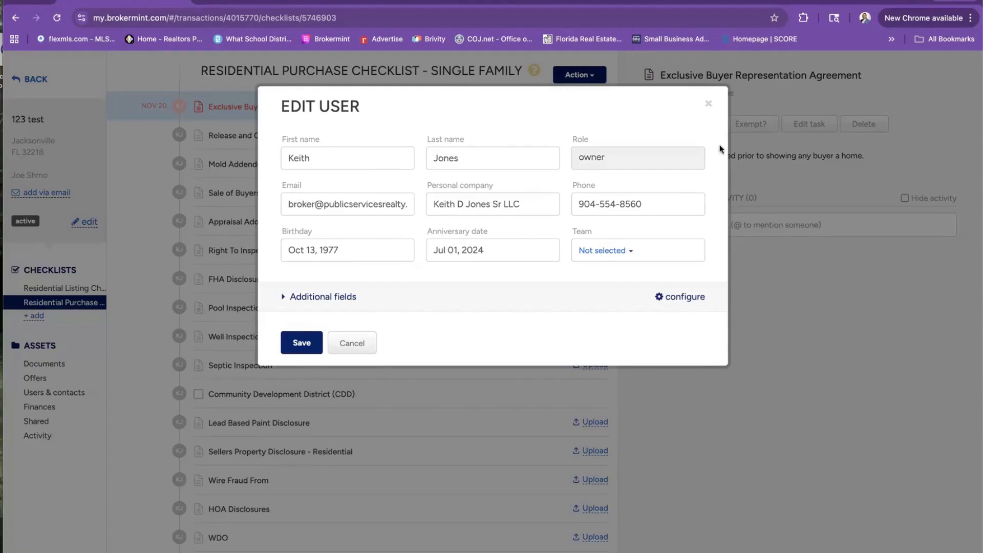
pyautogui.click(708, 105)
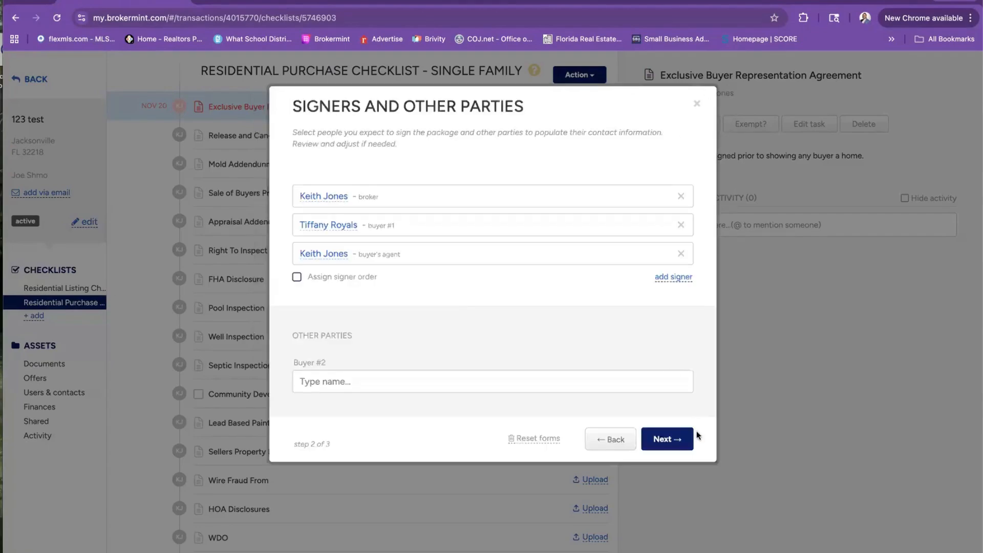
pyautogui.click(676, 441)
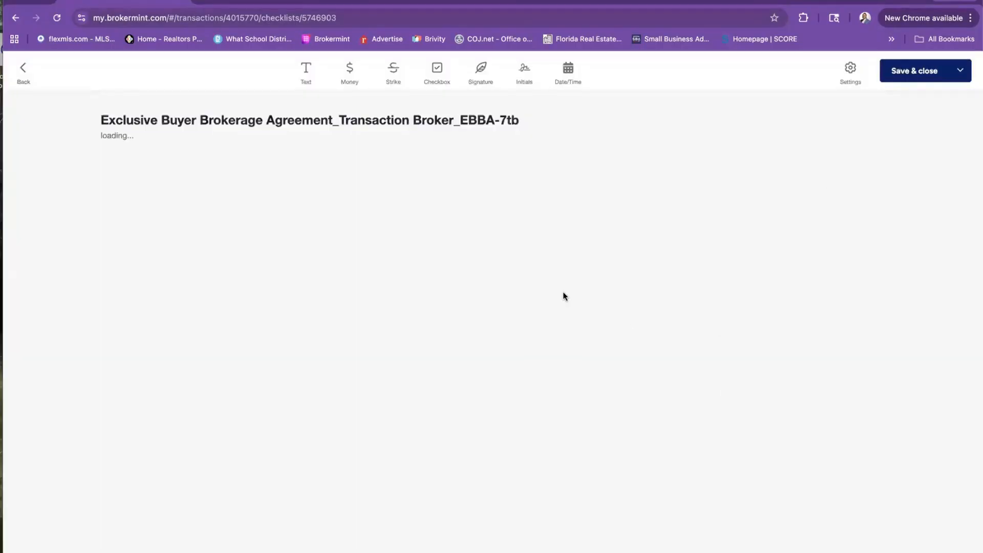
pyautogui.scroll(-20, 546, 296)
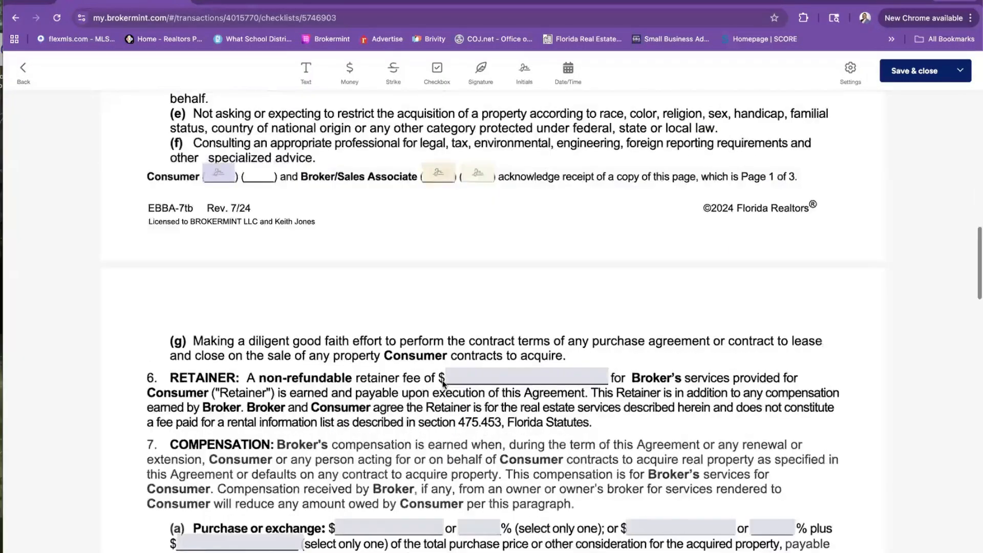
pyautogui.scroll(20, 443, 384)
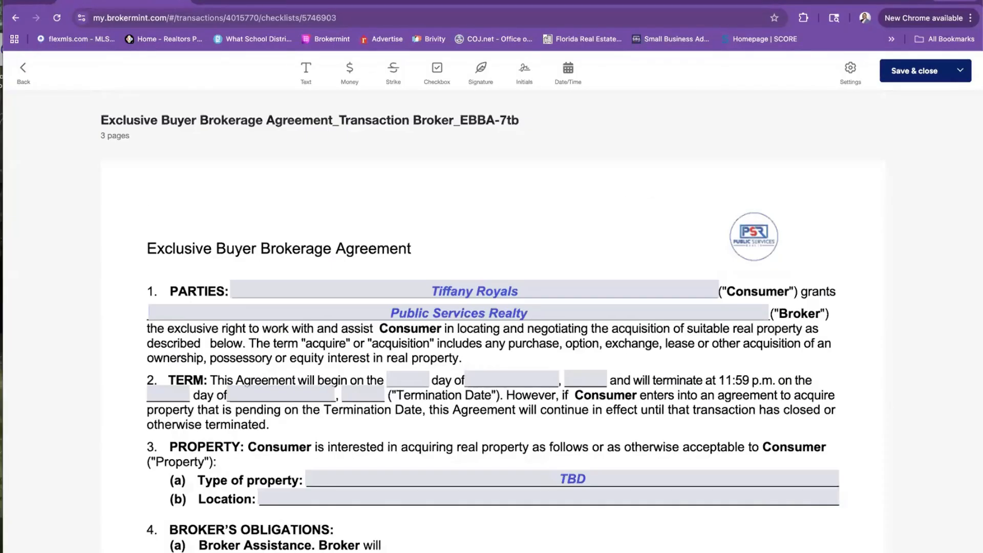
# Step: Start an eSign request for the agreement and add a line of placeholder text below its email message
pyautogui.click(960, 71)
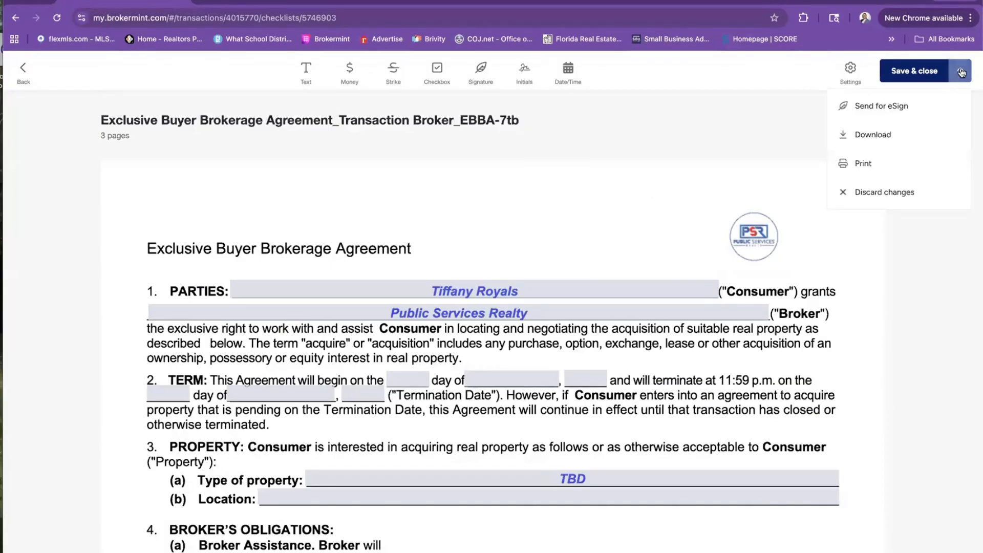
pyautogui.click(880, 107)
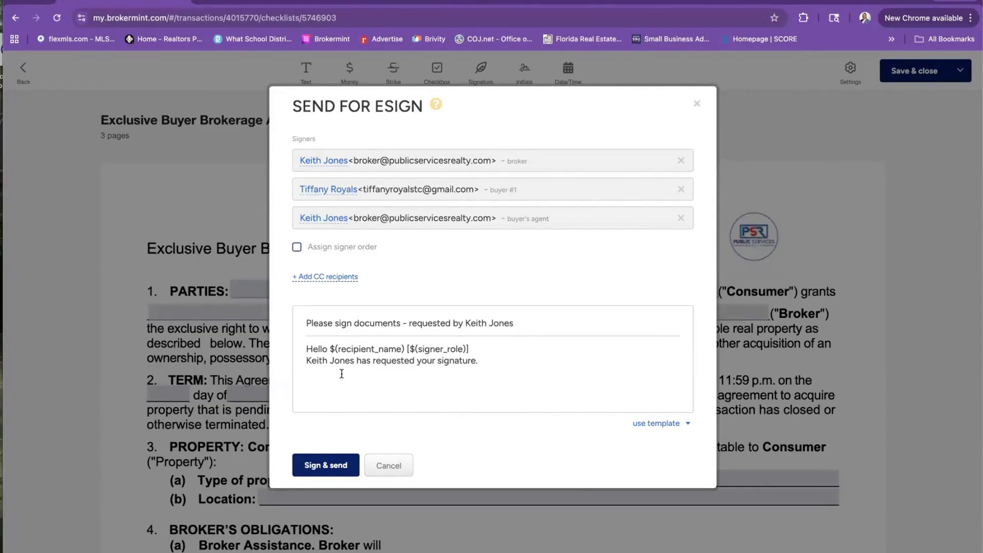
pyautogui.click(502, 366)
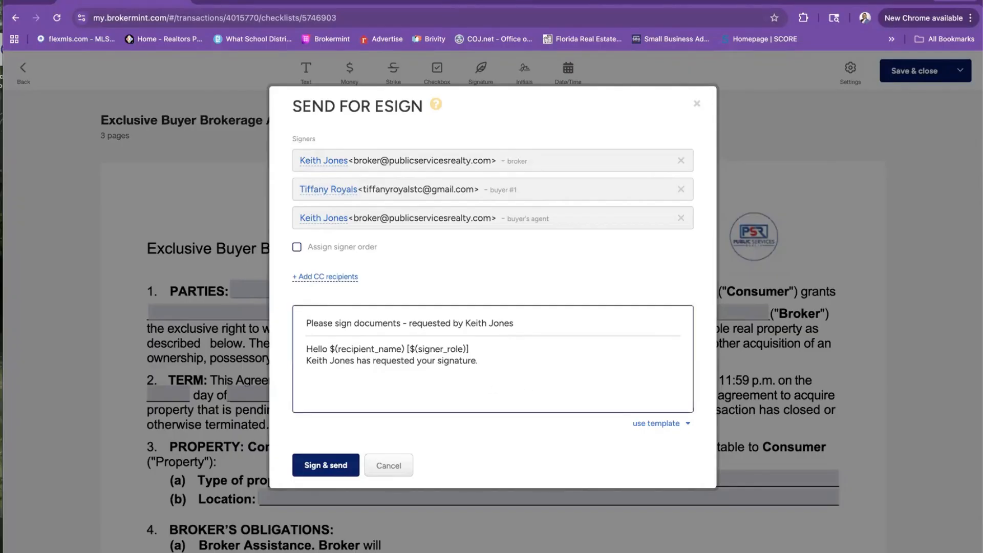
pyautogui.write('lkjansdkljfnakjsdhfjahsdiuhfiawehlk')
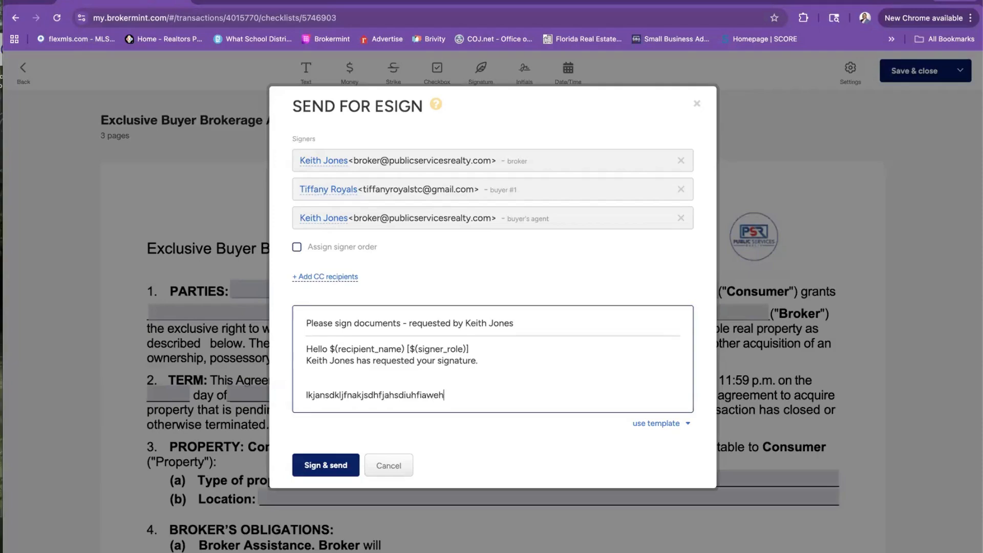
# Step: Delete the word "signature" and the placeholder line from the eSign message, and close the request without sending it
pyautogui.click(500, 363)
pyautogui.press('BackSpace')
pyautogui.press('BackSpace')
pyautogui.press('BackSpace')
pyautogui.press('BackSpace')
pyautogui.press('BackSpace')
pyautogui.press('BackSpace')
pyautogui.press('BackSpace')
pyautogui.press('BackSpace')
pyautogui.press('BackSpace')
pyautogui.doubleClick(381, 392)
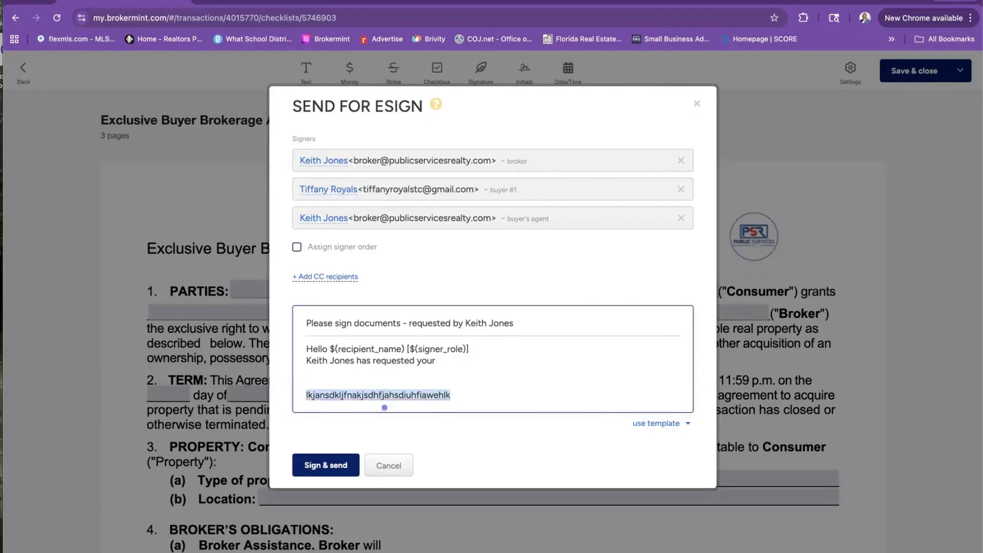
pyautogui.press('BackSpace')
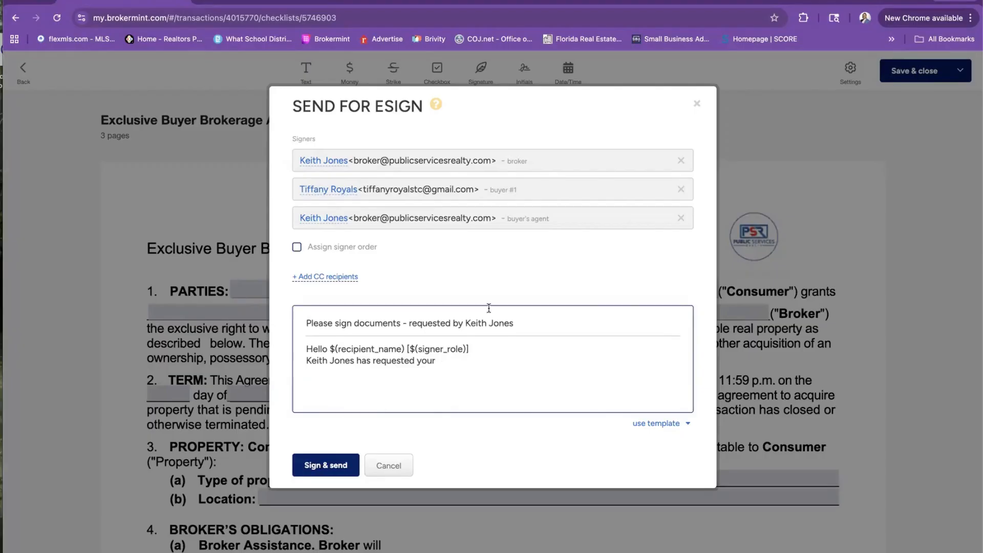
pyautogui.click(695, 105)
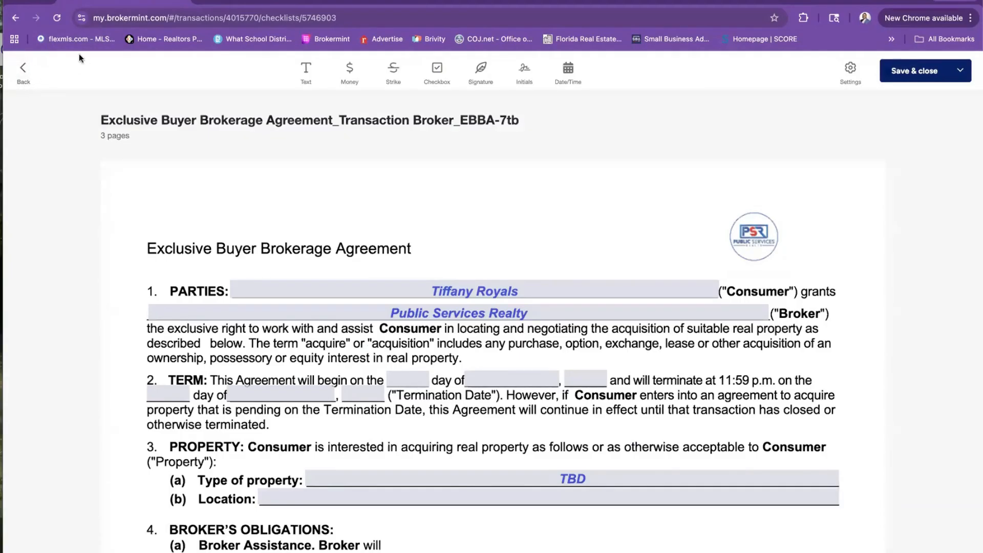
# Step: Leave the agreement and close its signers setup to return to the residential purchase checklist
pyautogui.click(960, 70)
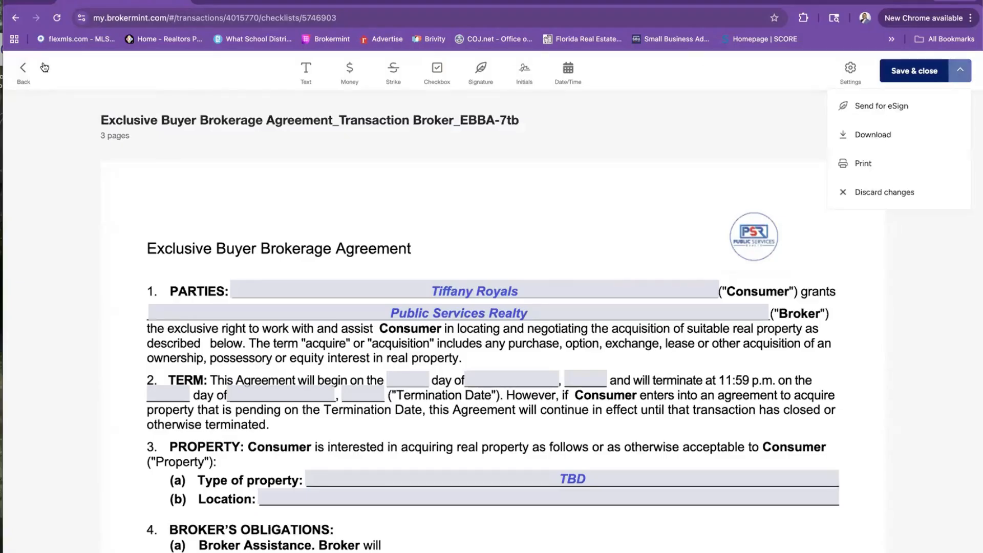
pyautogui.click(24, 65)
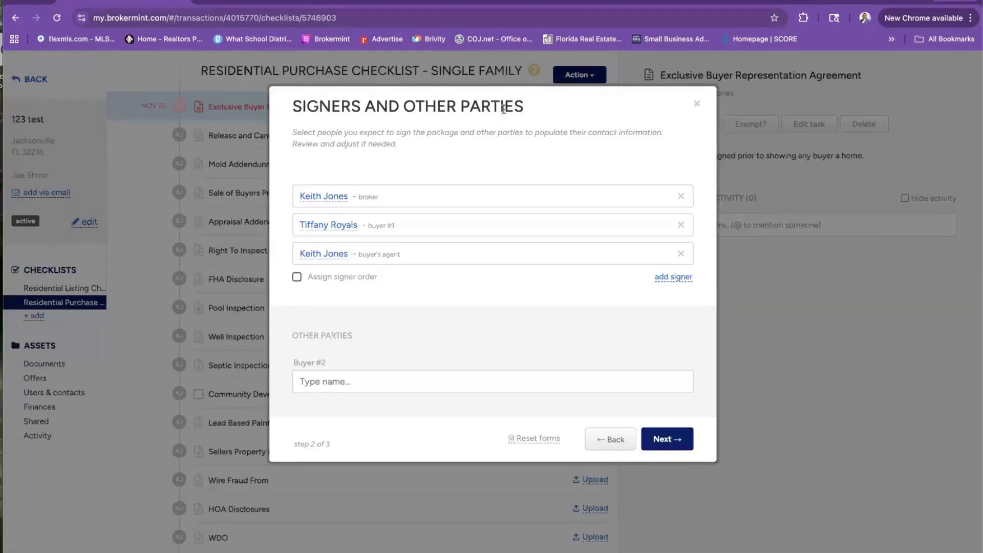
pyautogui.click(696, 104)
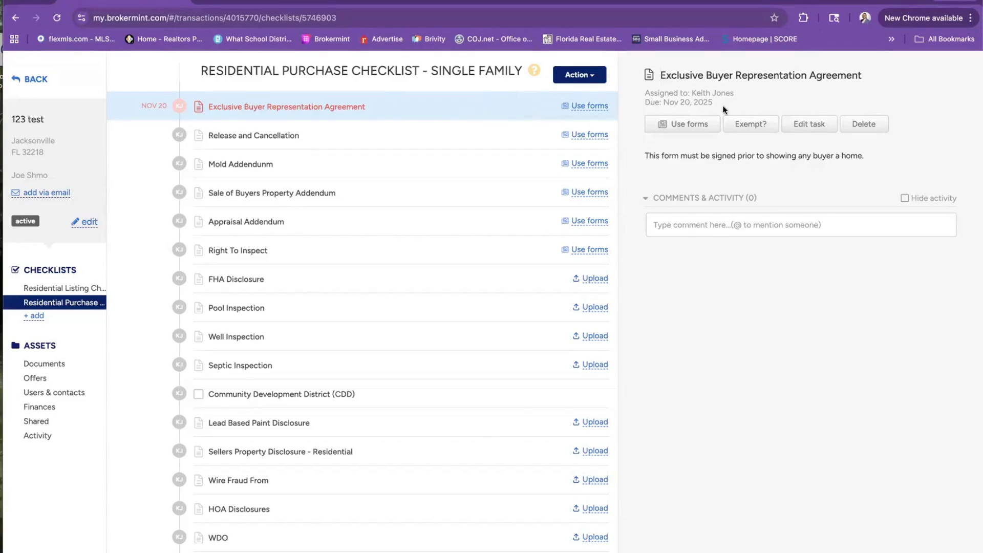
# Step: Check the Exclusive Buyer Representation Agreement task's forms package, look through the checklist, and view the Release and Cancellation task
pyautogui.click(707, 121)
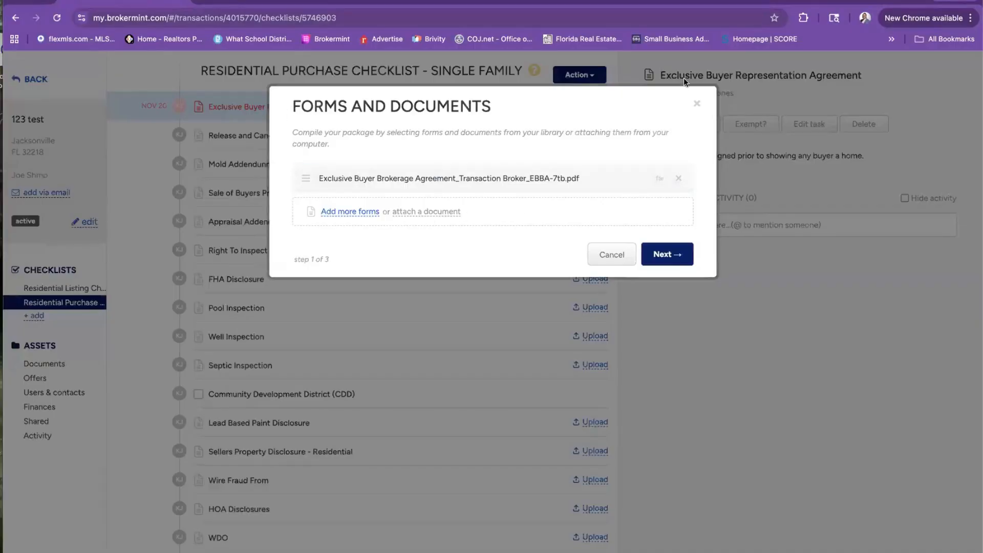
pyautogui.click(697, 103)
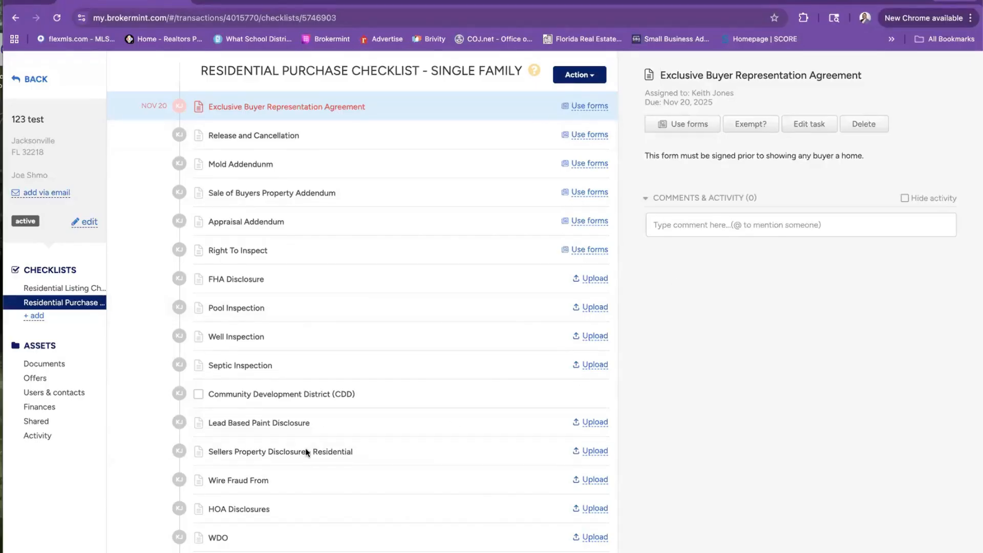
pyautogui.scroll(-15, 305, 449)
pyautogui.scroll(15, 305, 450)
pyautogui.click(444, 134)
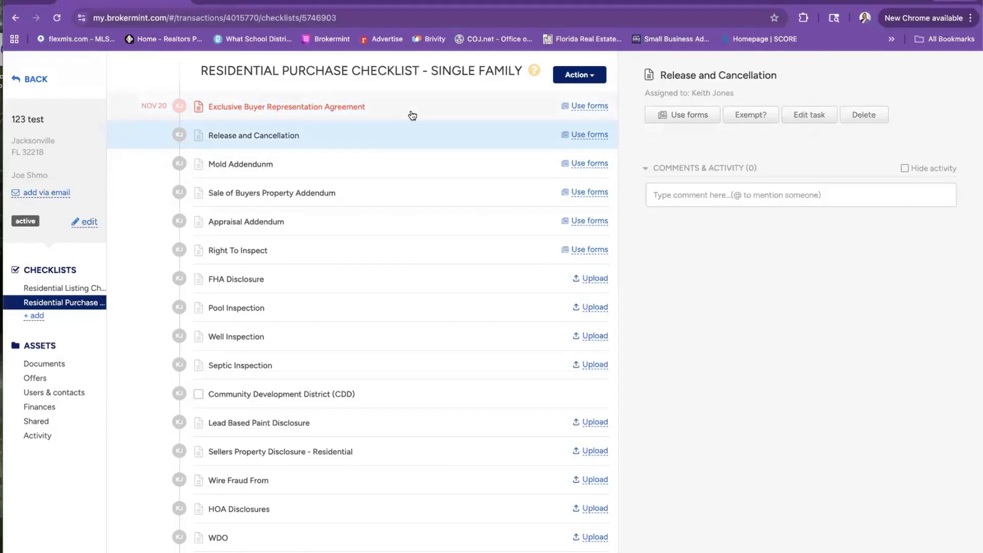
# Step: For the Exclusive Buyer Representation Agreement task, browse additional forms in the transaction's Residential Listing Checklist folder
pyautogui.click(282, 113)
pyautogui.click(692, 130)
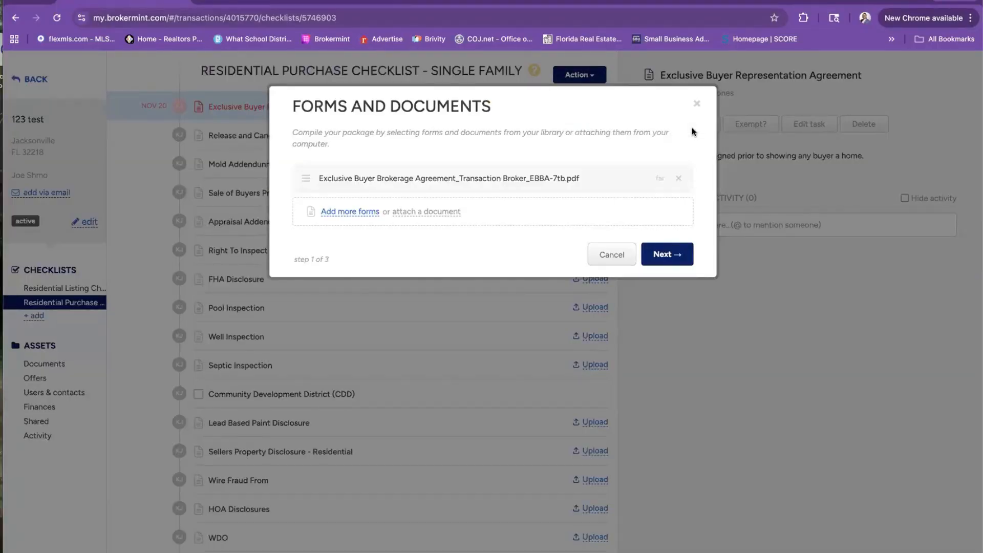
pyautogui.click(364, 213)
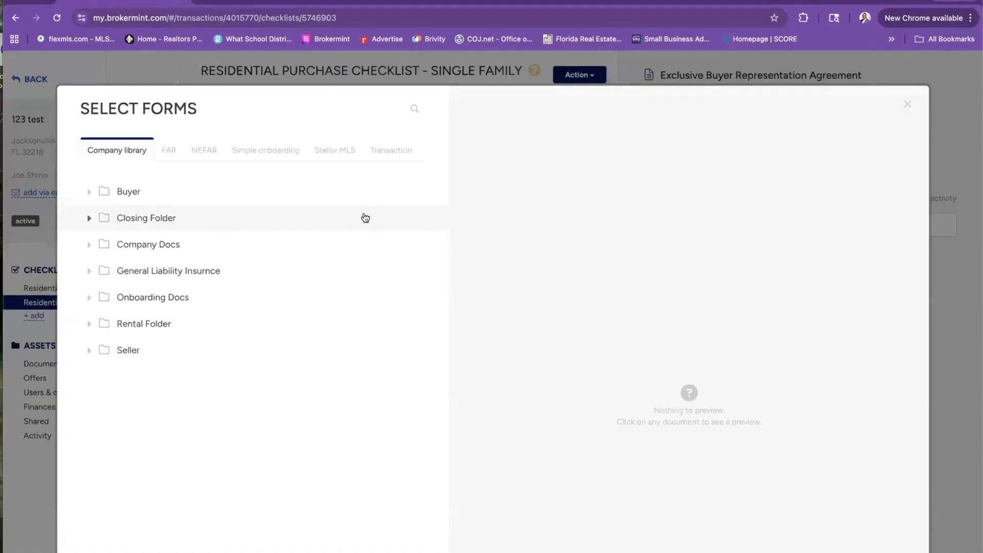
pyautogui.click(392, 150)
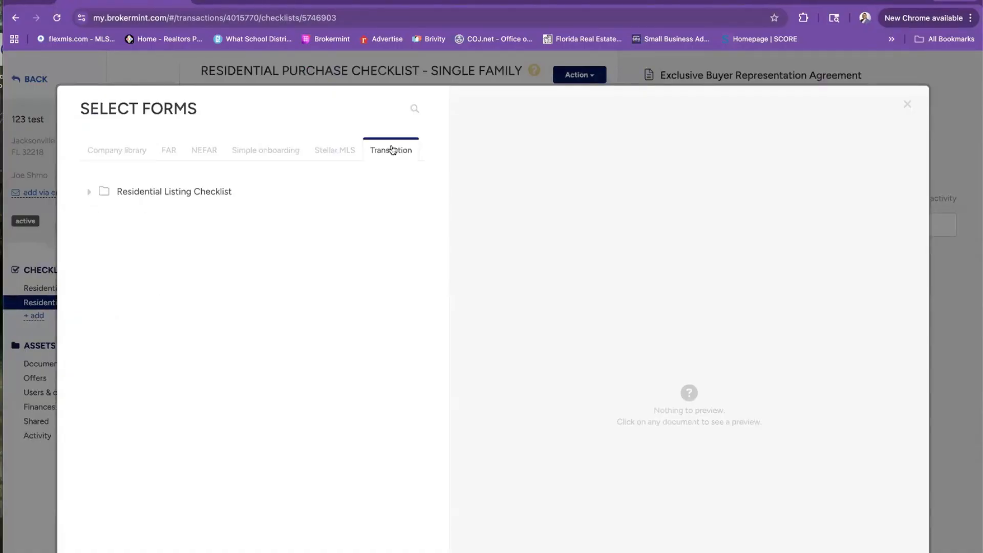
pyautogui.click(88, 192)
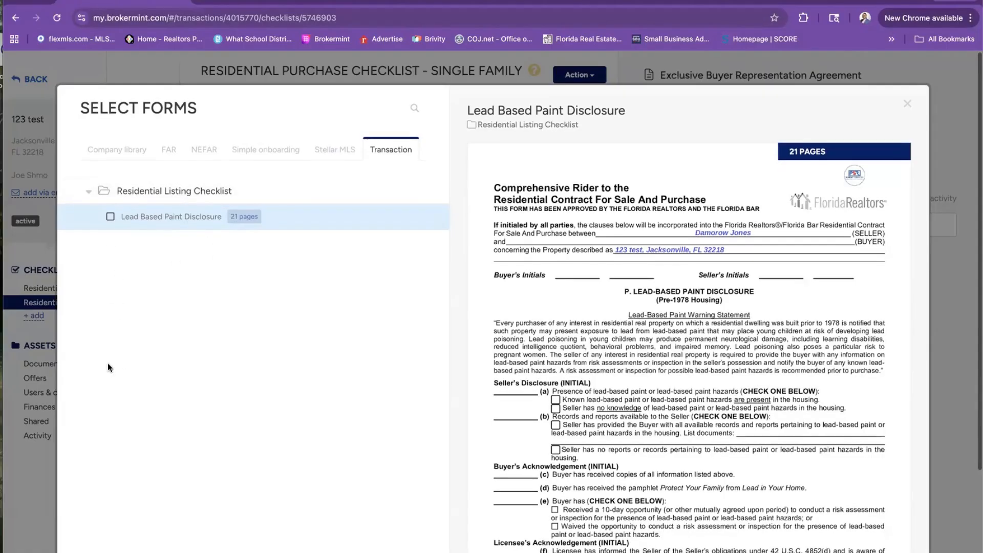
# Step: Try selecting and deselecting the Lead Based Paint Disclosure, view its preview, and close the form selection without adding anything
pyautogui.click(109, 219)
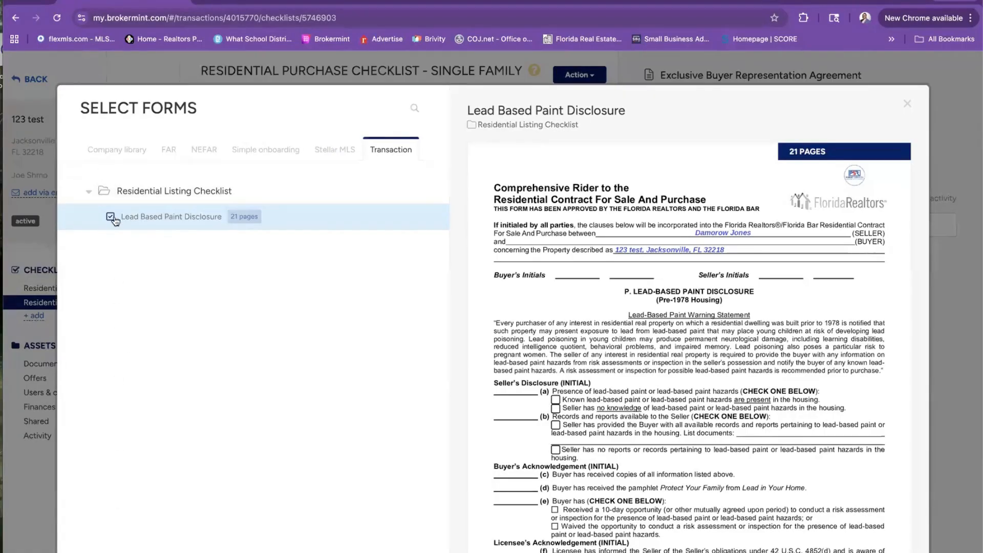
pyautogui.click(110, 217)
pyautogui.scroll(-3, 438, 160)
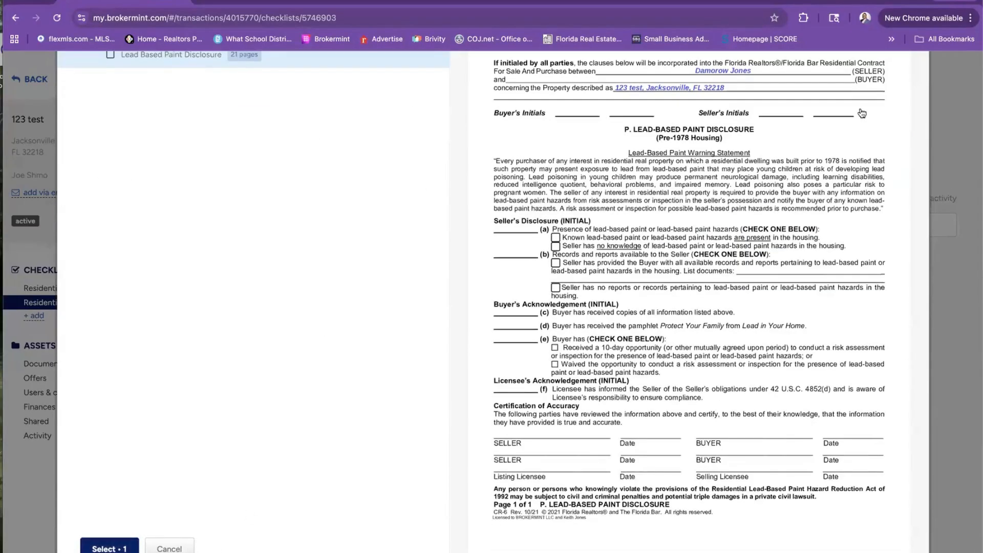
pyautogui.scroll(3, 861, 174)
pyautogui.click(906, 105)
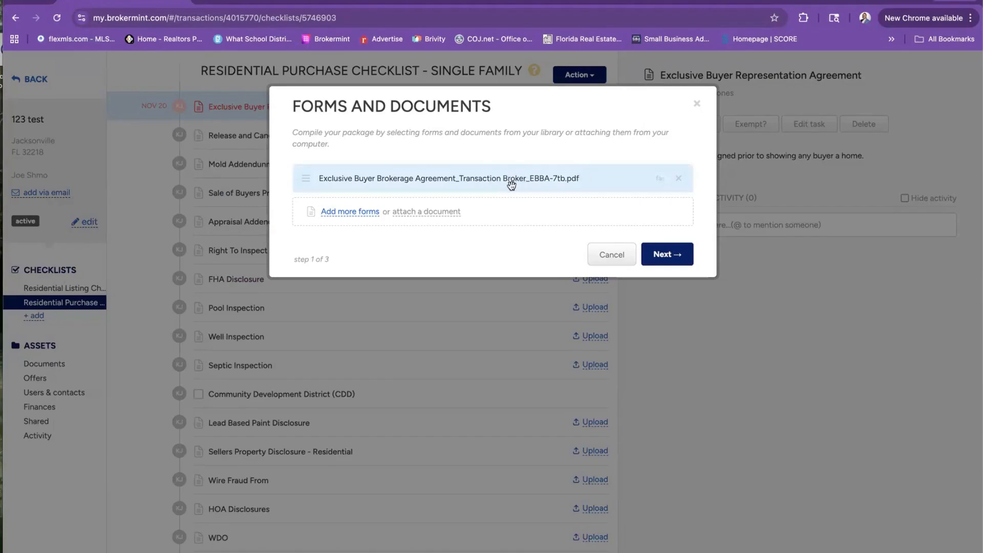
# Step: View the company form library once more, close the forms package, and look over the purchase checklist
pyautogui.click(340, 214)
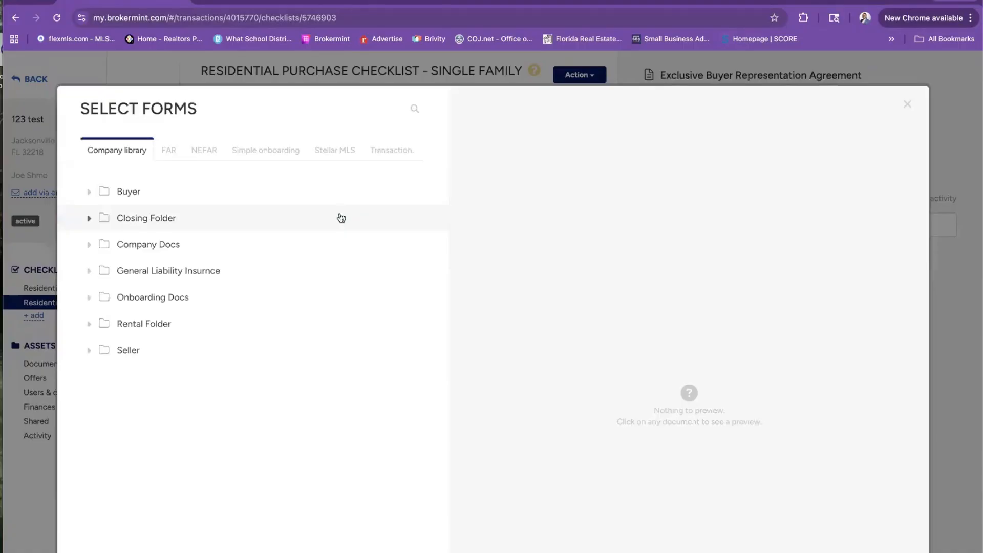
pyautogui.click(907, 105)
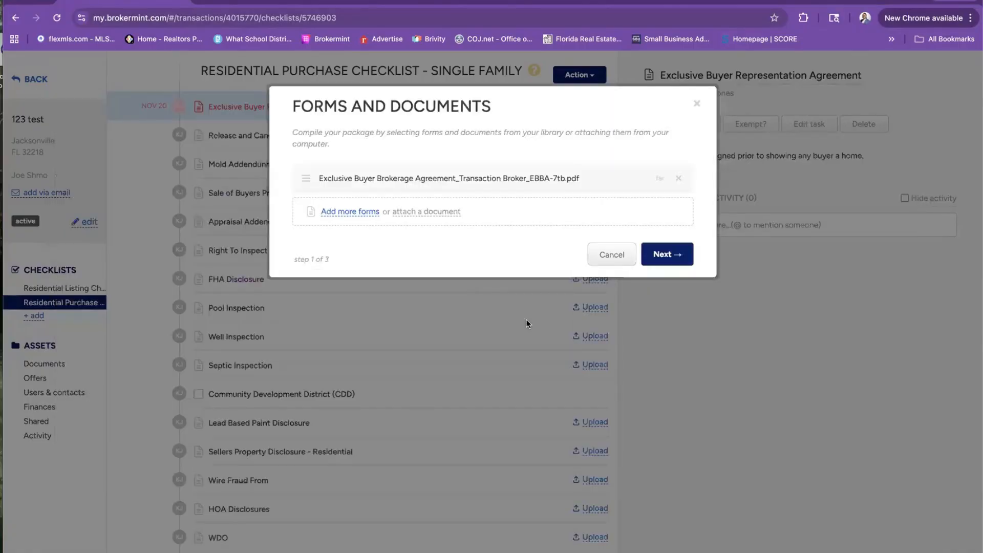
pyautogui.click(696, 102)
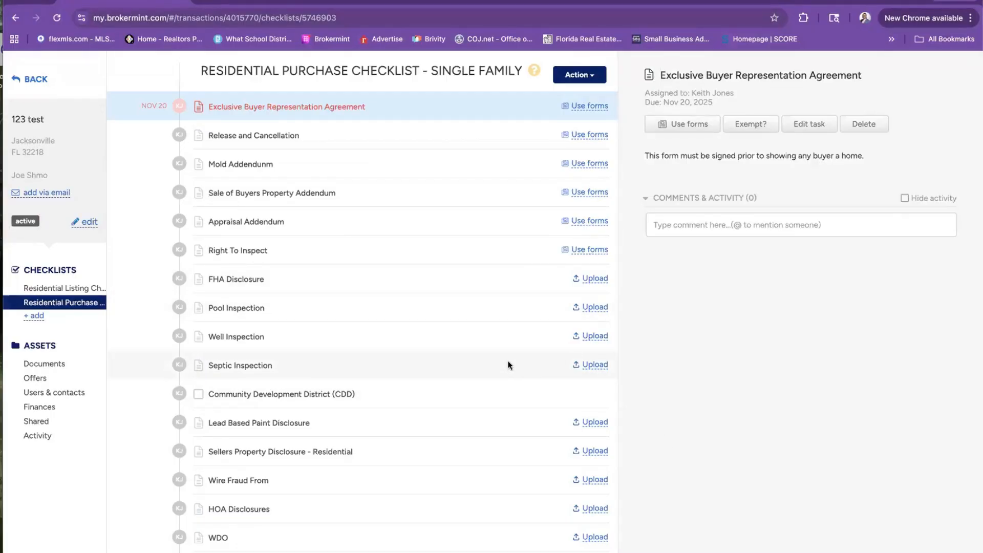
pyautogui.scroll(-20, 508, 365)
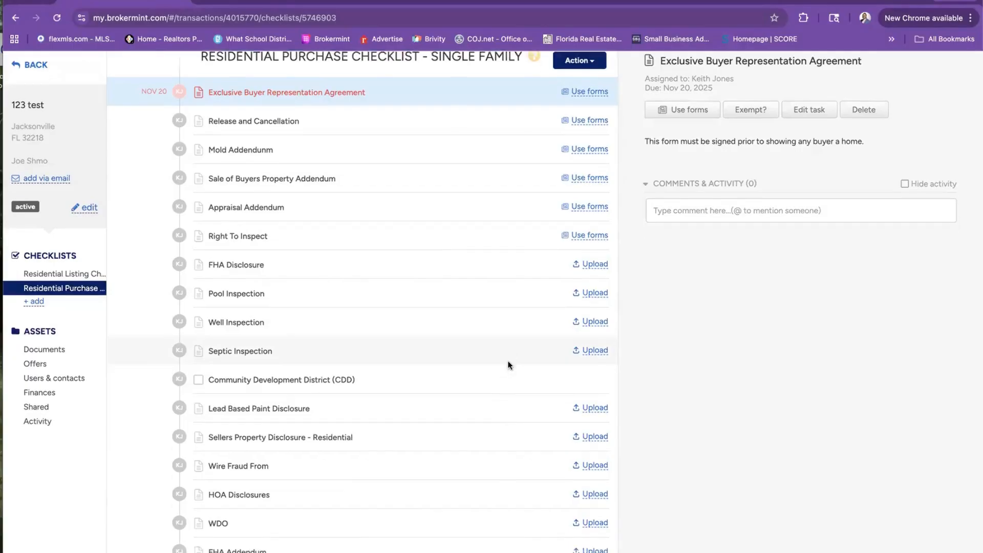
# Step: Leave the purchase checklist, switch to the Gmail window, maximize it, and open Google Drive from the Google apps
pyautogui.scroll(1, 508, 365)
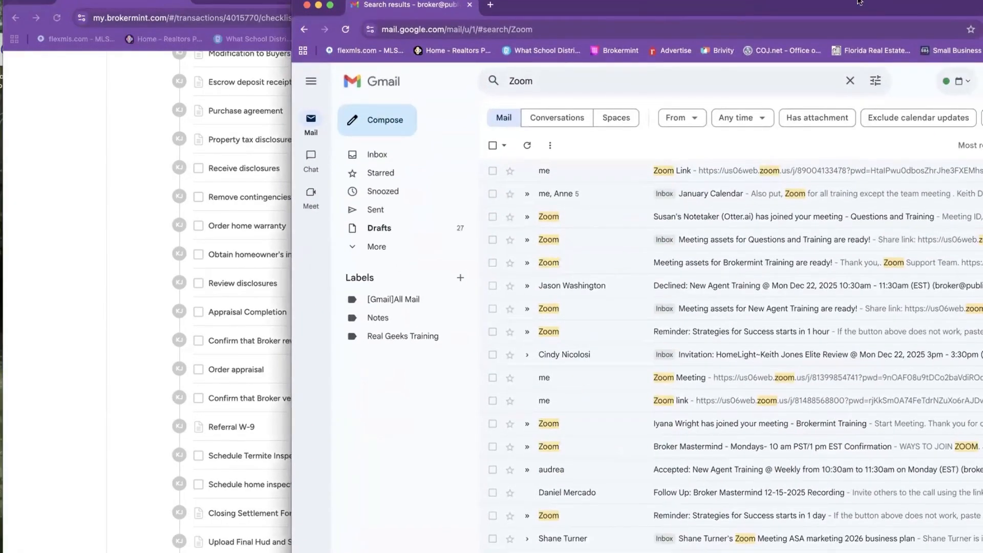
pyautogui.doubleClick(797, 6)
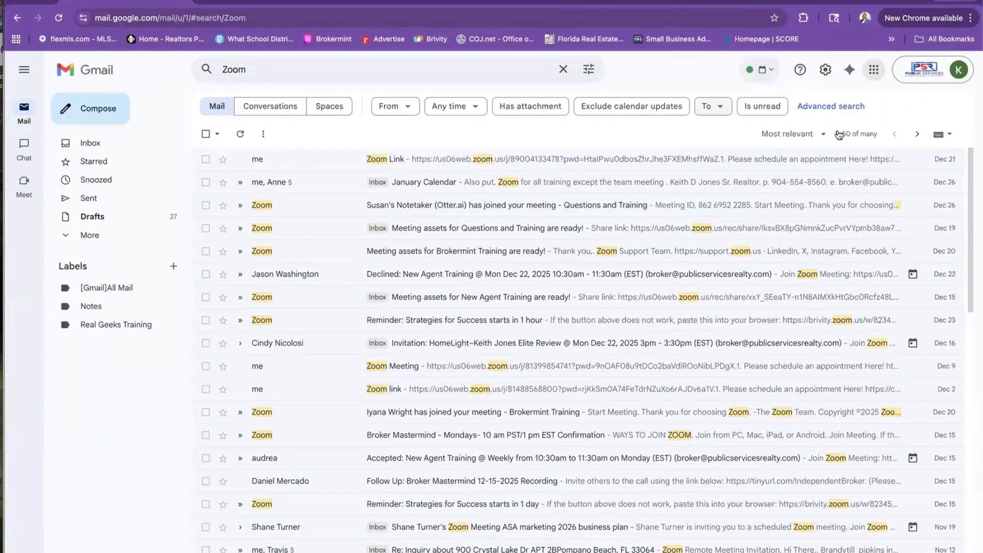
pyautogui.click(873, 72)
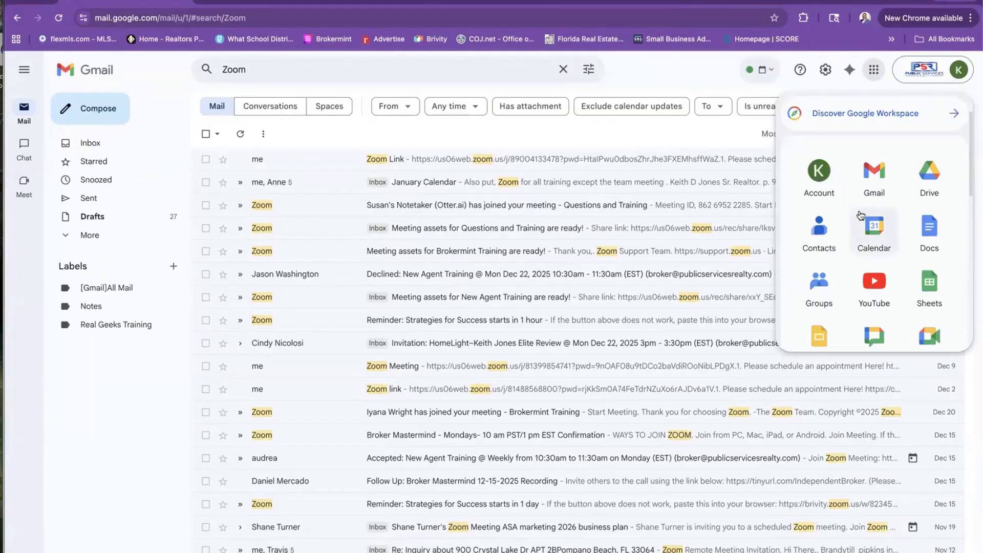
pyautogui.click(927, 184)
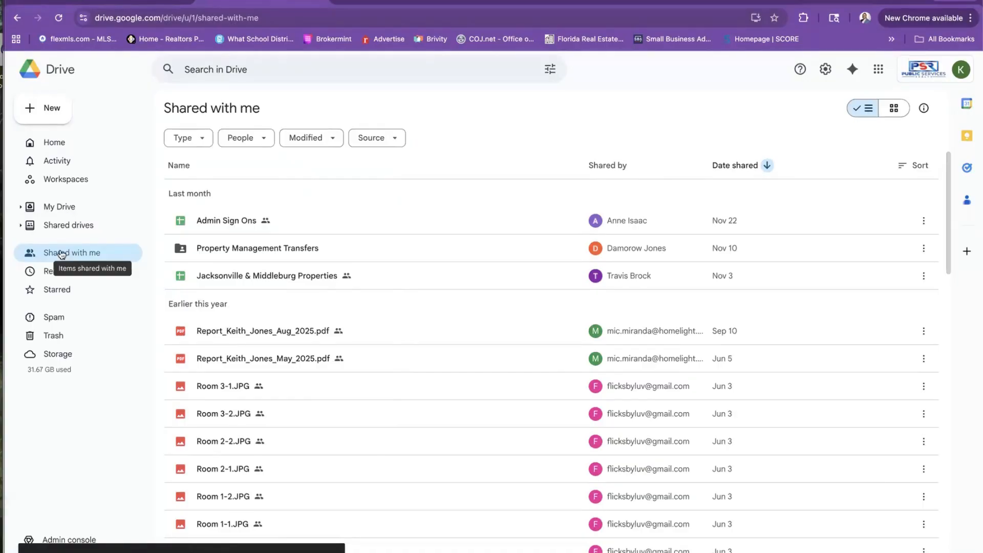
# Step: From the Drive home page, open the Brokermint Training folder inside PSR Team Folder
pyautogui.click(27, 146)
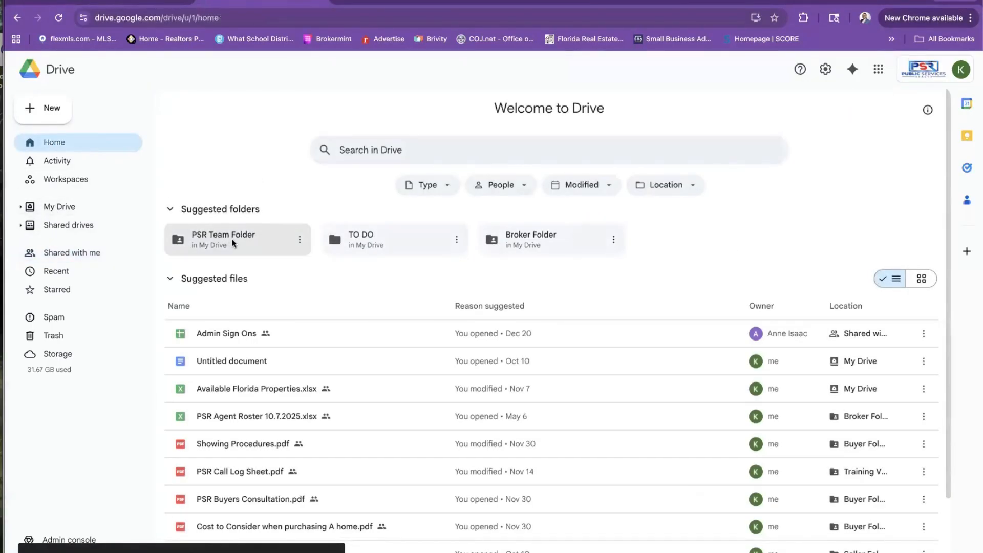
pyautogui.doubleClick(231, 239)
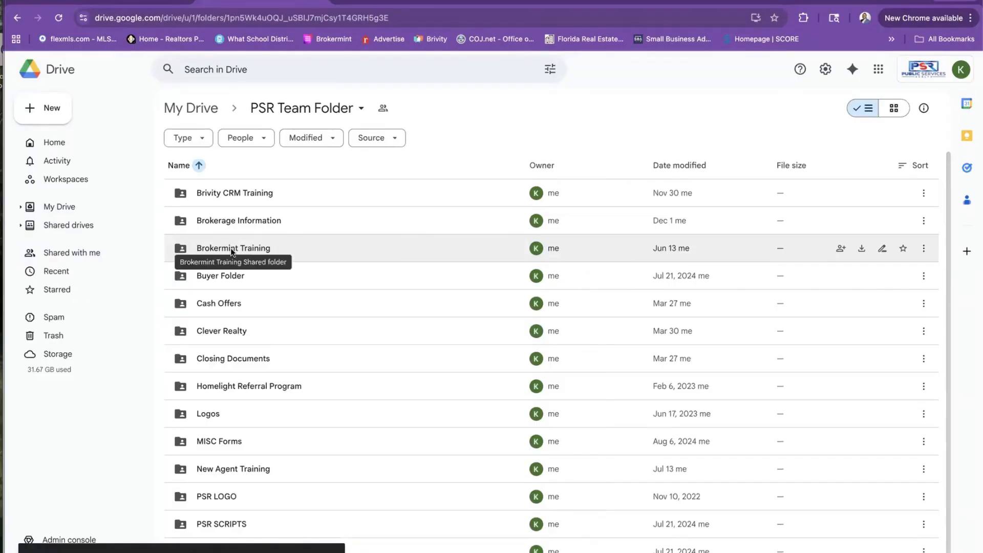
pyautogui.doubleClick(232, 251)
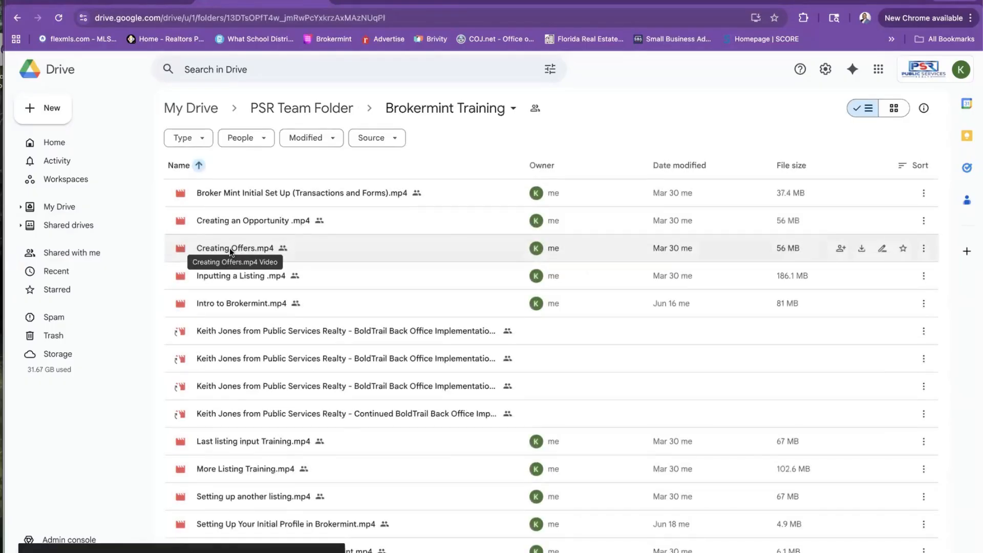